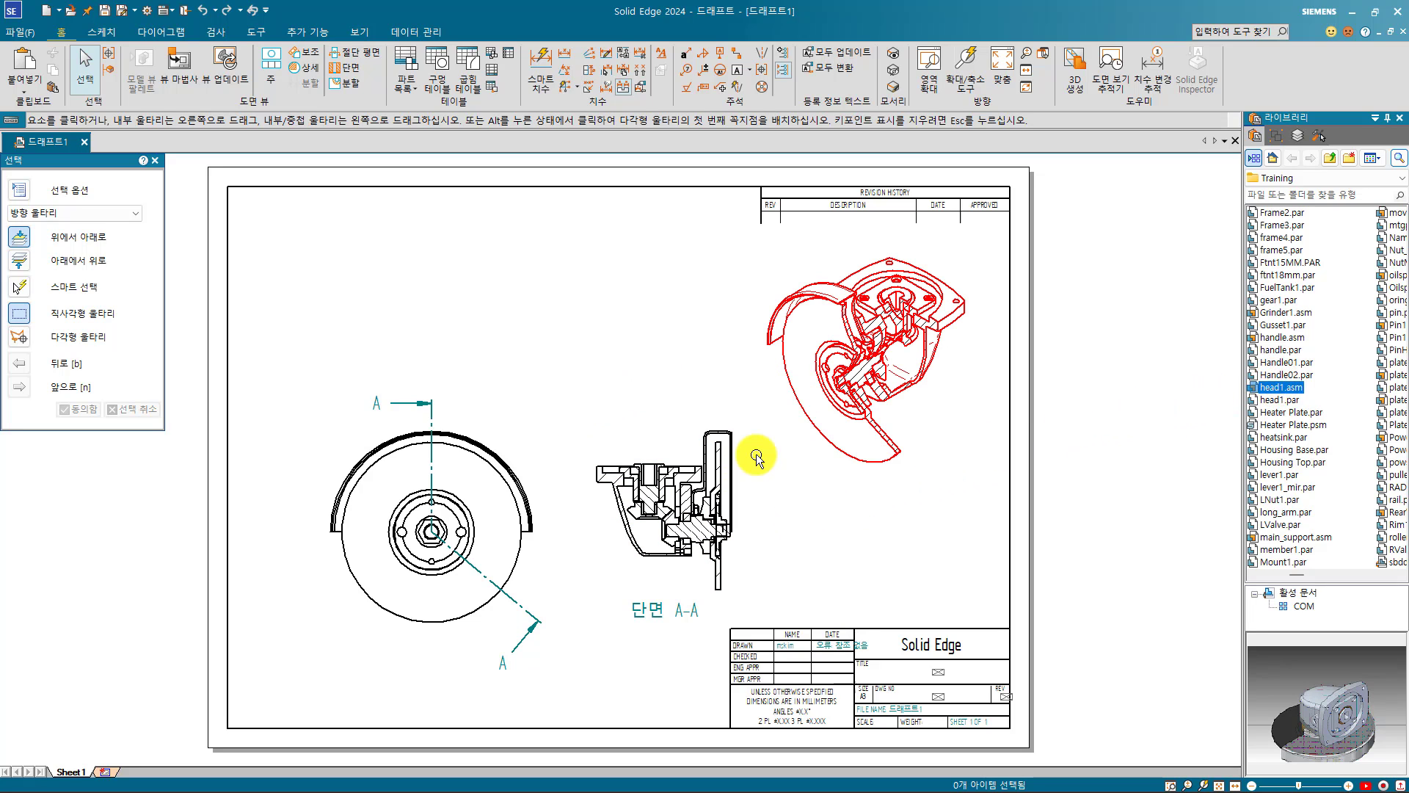
# Delete the isometric view, section view A-A and cutting plane A, keeping only the front view of the grinder head.
pyautogui.click(662, 494)
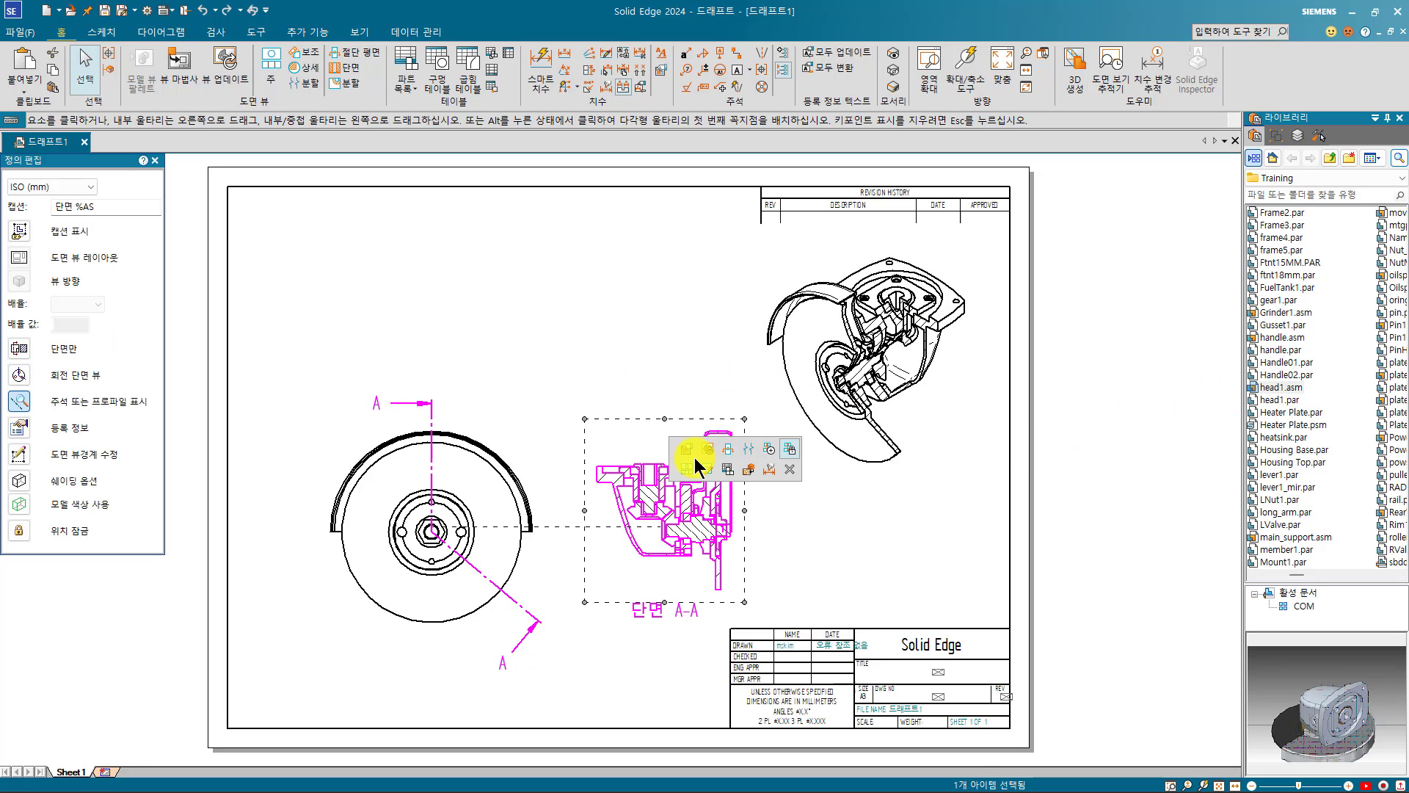
pyautogui.click(835, 367)
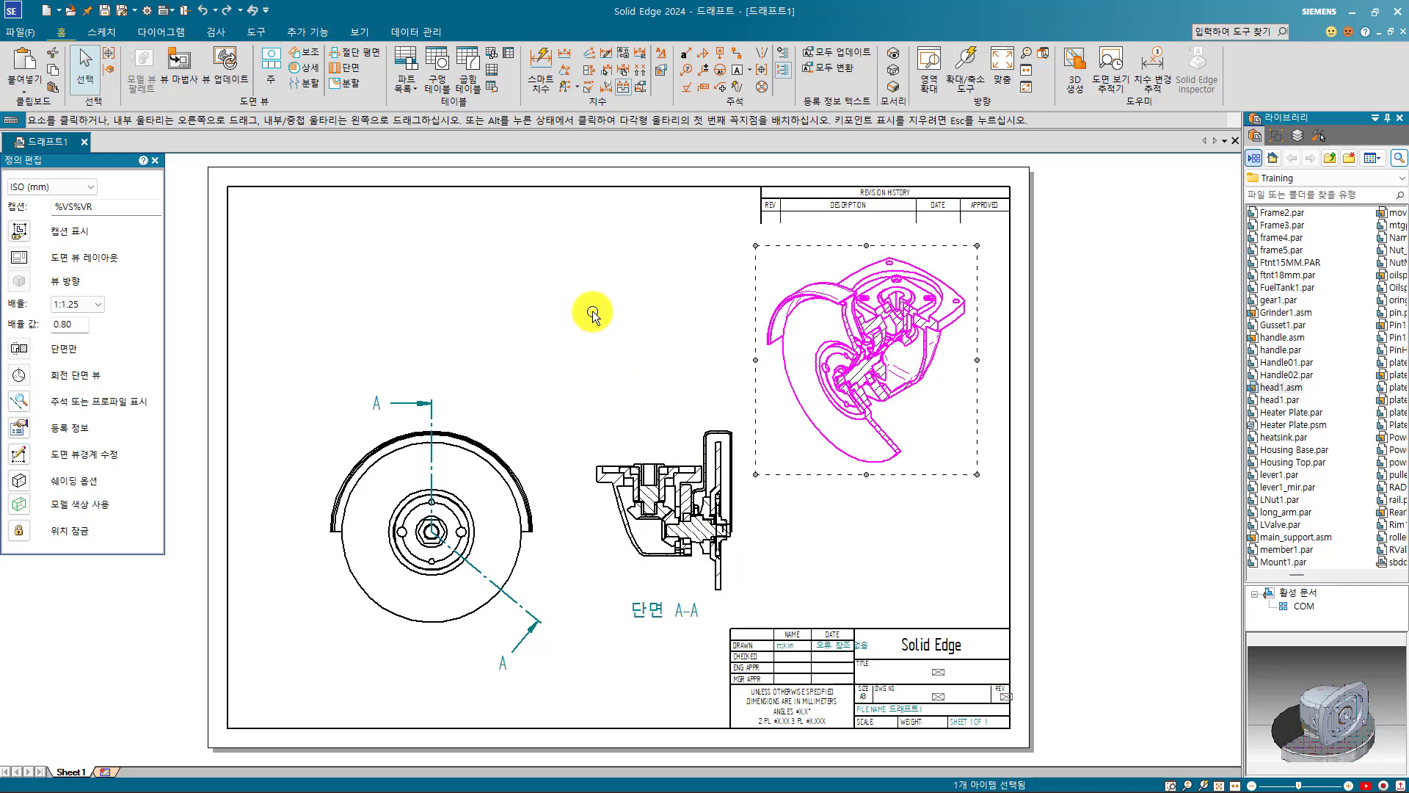
pyautogui.press('Delete')
pyautogui.click(672, 481)
pyautogui.press('Delete')
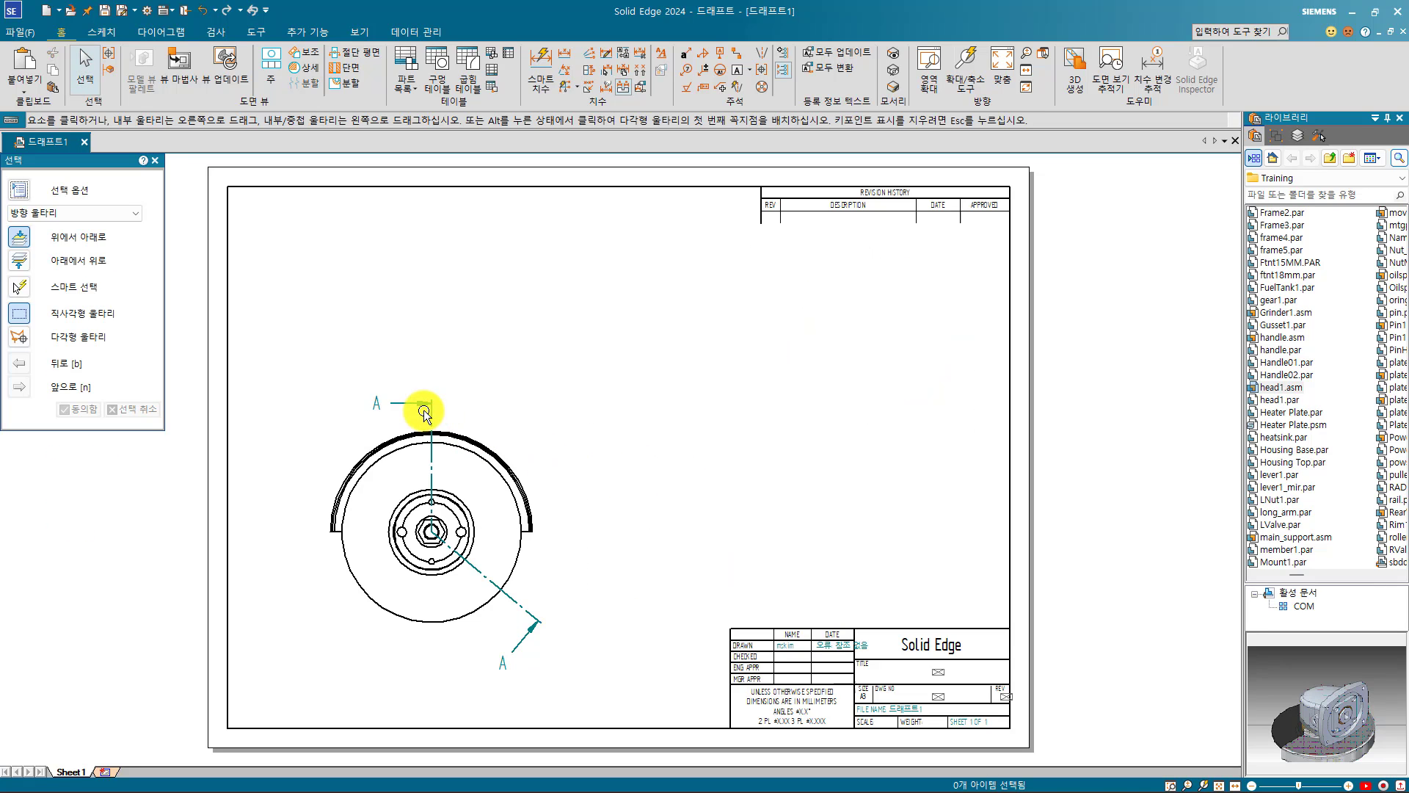
pyautogui.click(431, 413)
pyautogui.press('Delete')
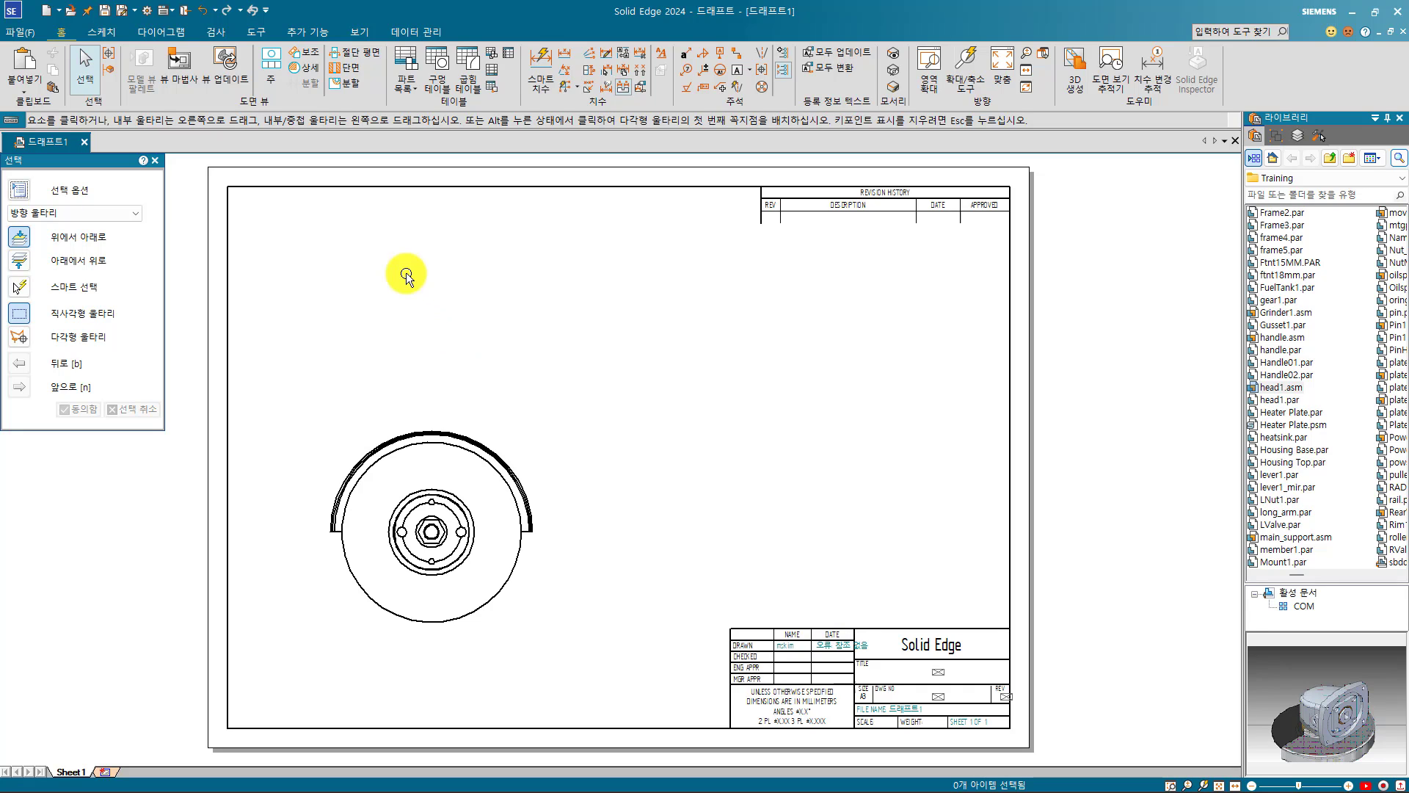
# Begin a cutting plane on the front view with a vertical line from the disc centre to above the guard.
pyautogui.click(358, 56)
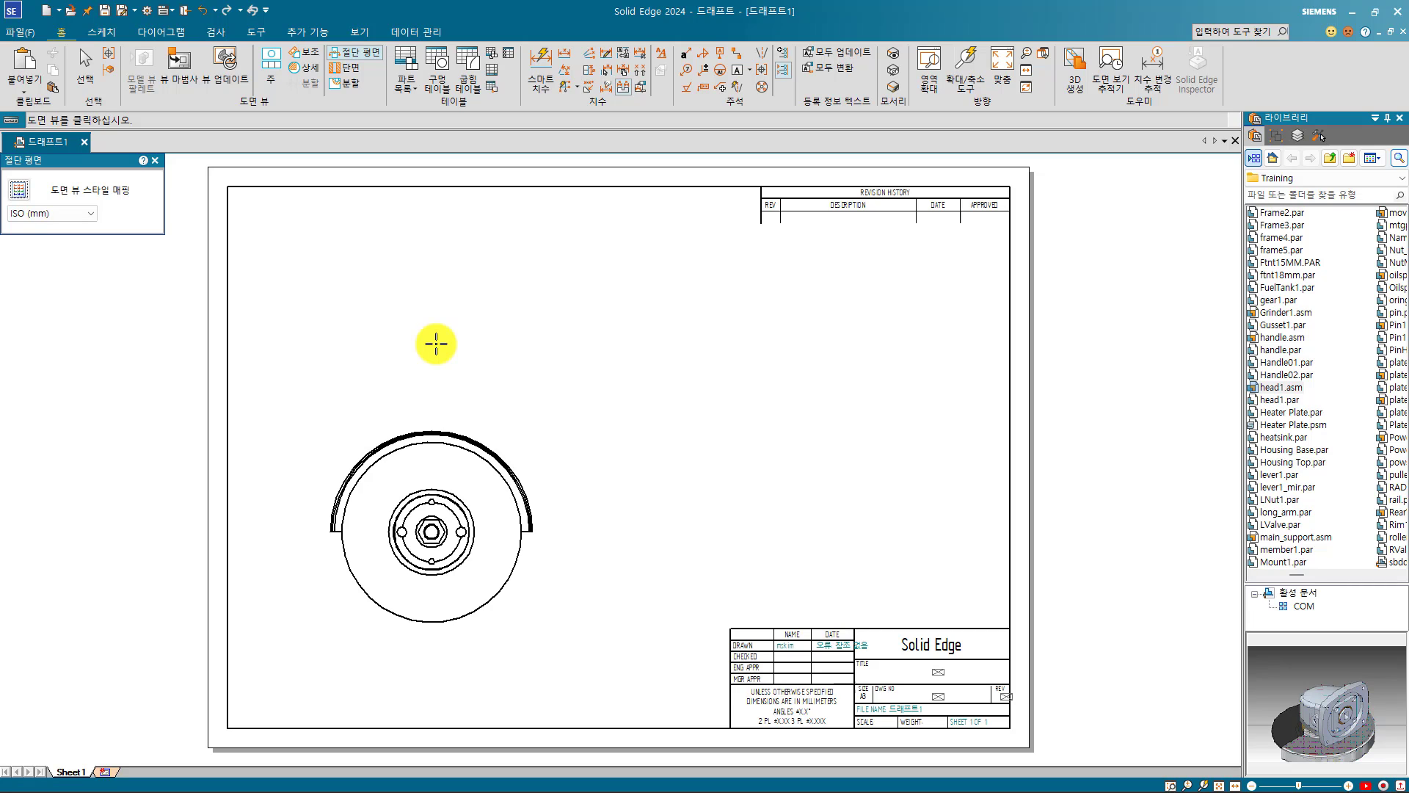
pyautogui.click(431, 432)
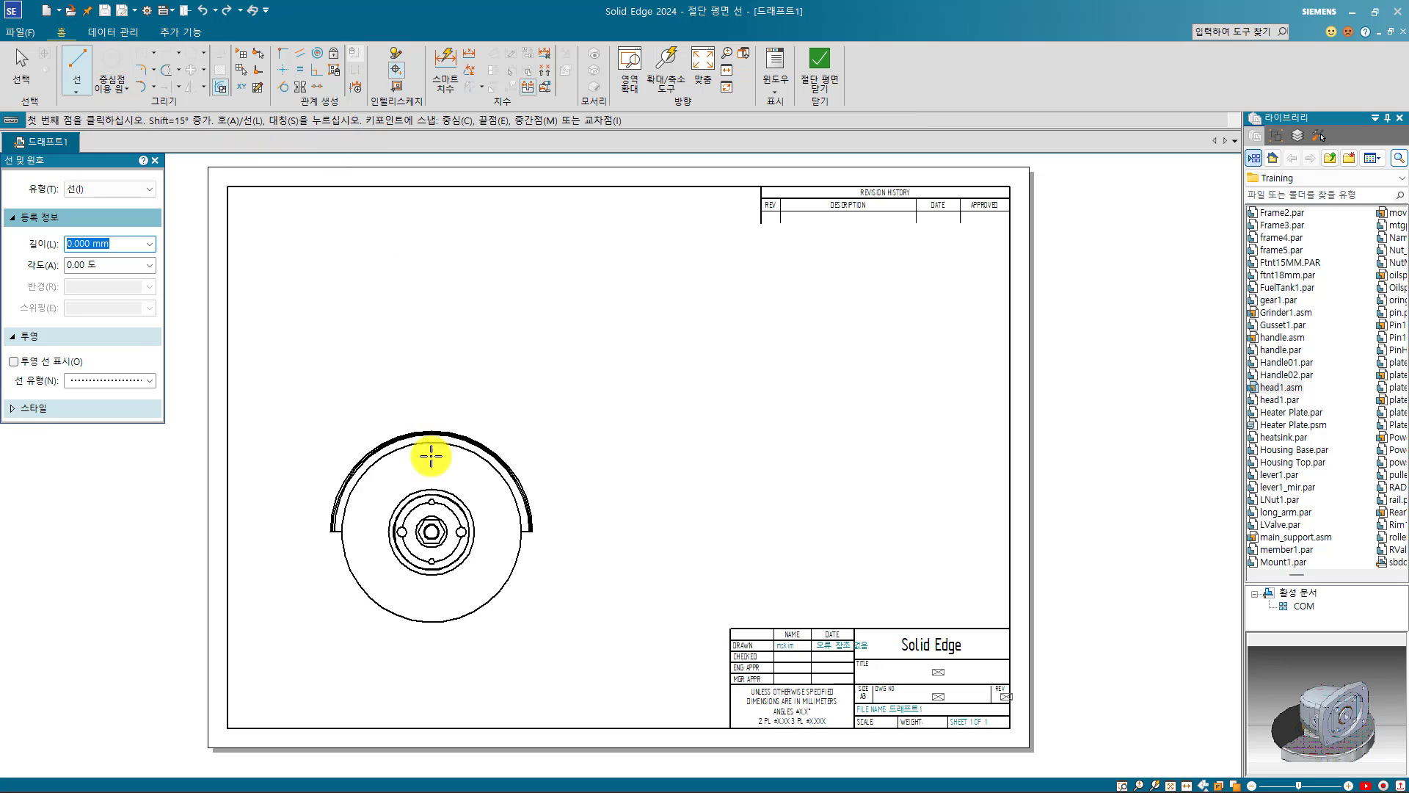
pyautogui.click(433, 529)
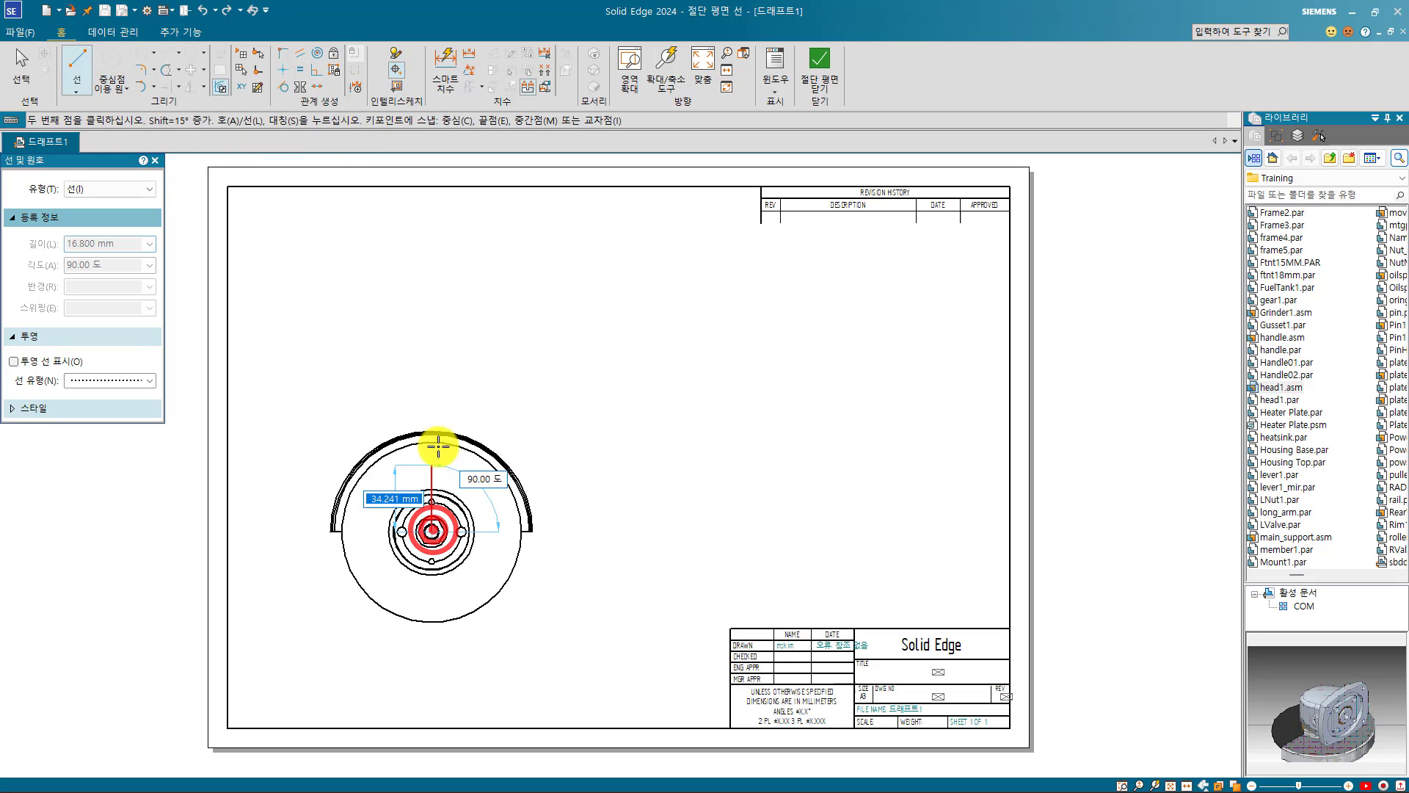
pyautogui.click(431, 400)
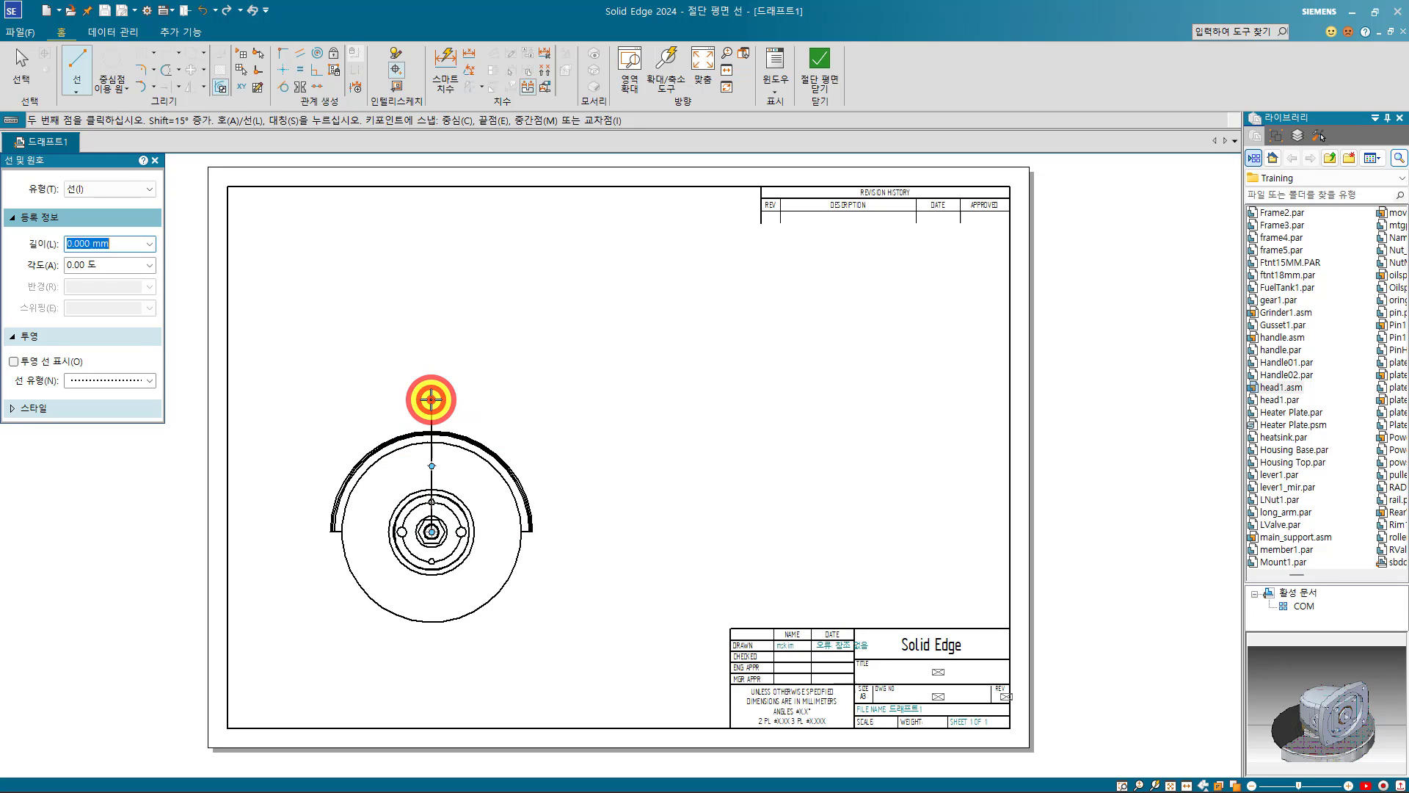
pyautogui.rightClick(408, 409)
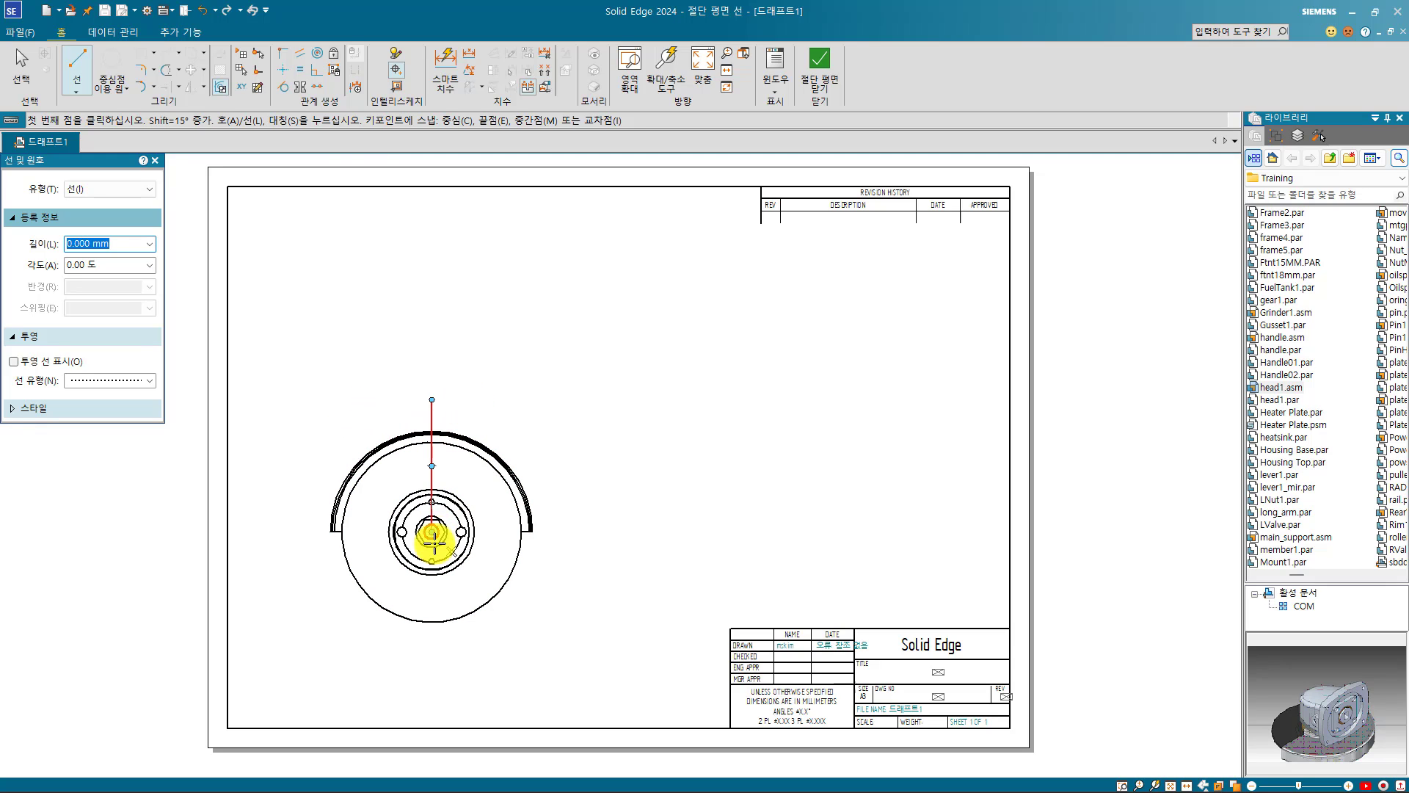
# Add a cutting line about 70.7 mm long at -43° from the disc centre, and finish the cutting plane viewing toward the right.
pyautogui.click(432, 531)
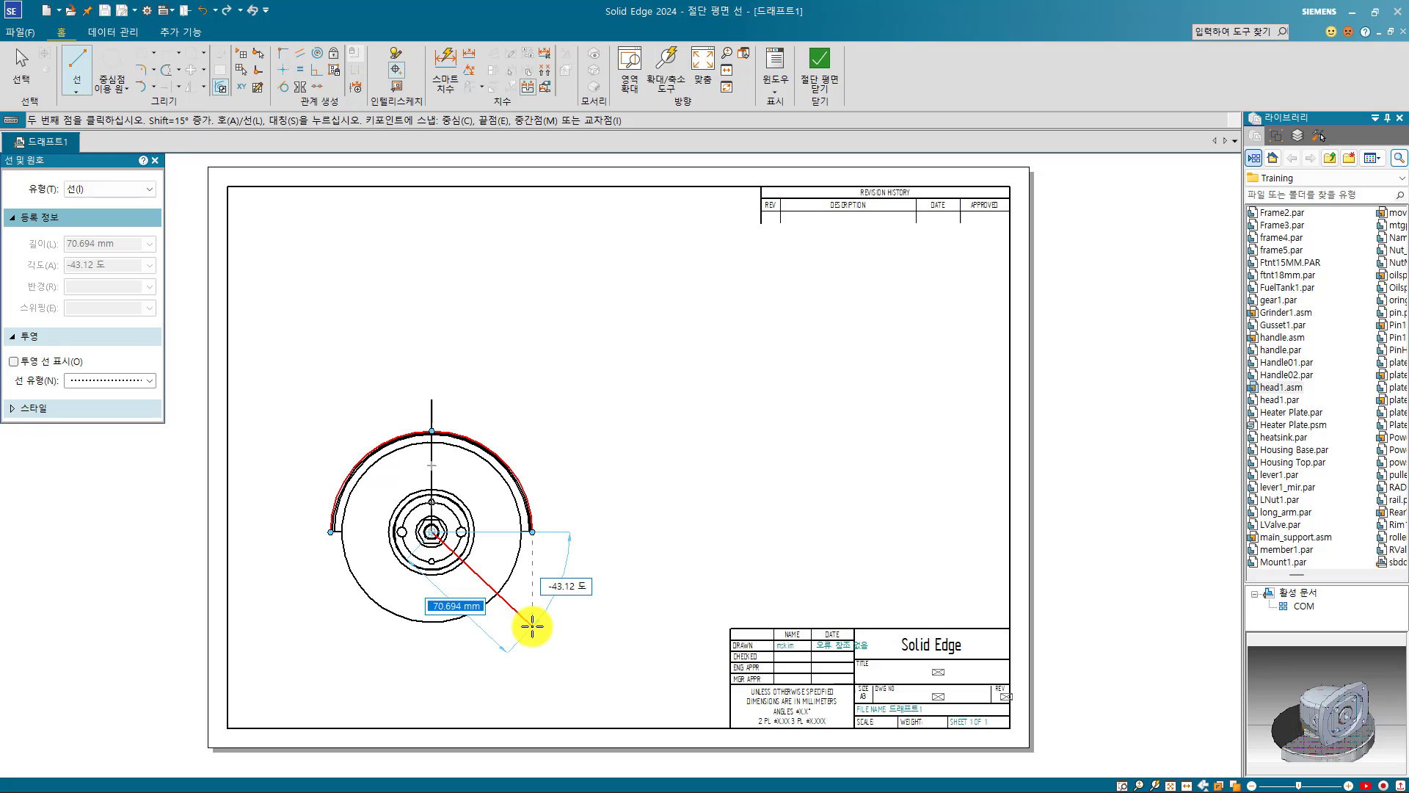
pyautogui.click(532, 626)
pyautogui.press('Escape')
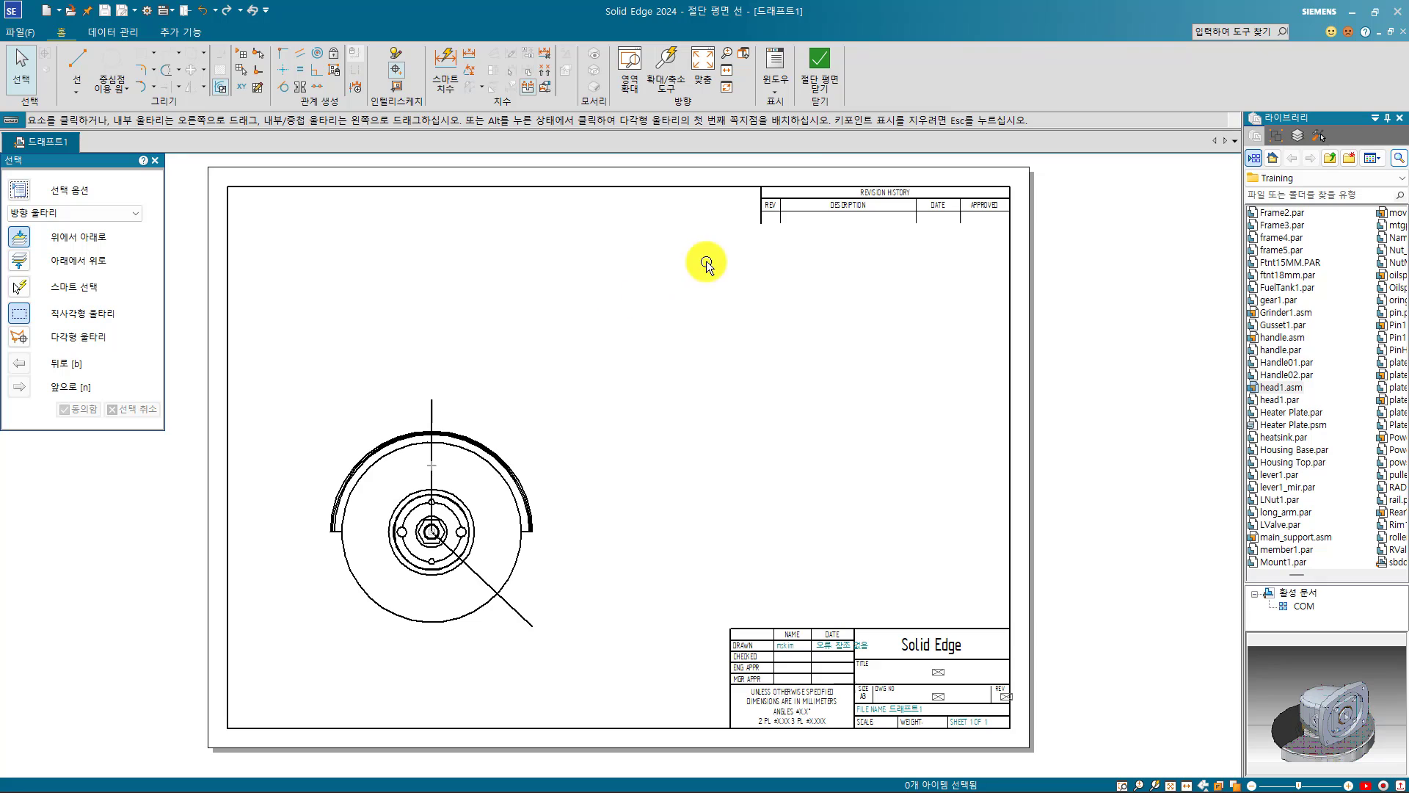
pyautogui.click(830, 90)
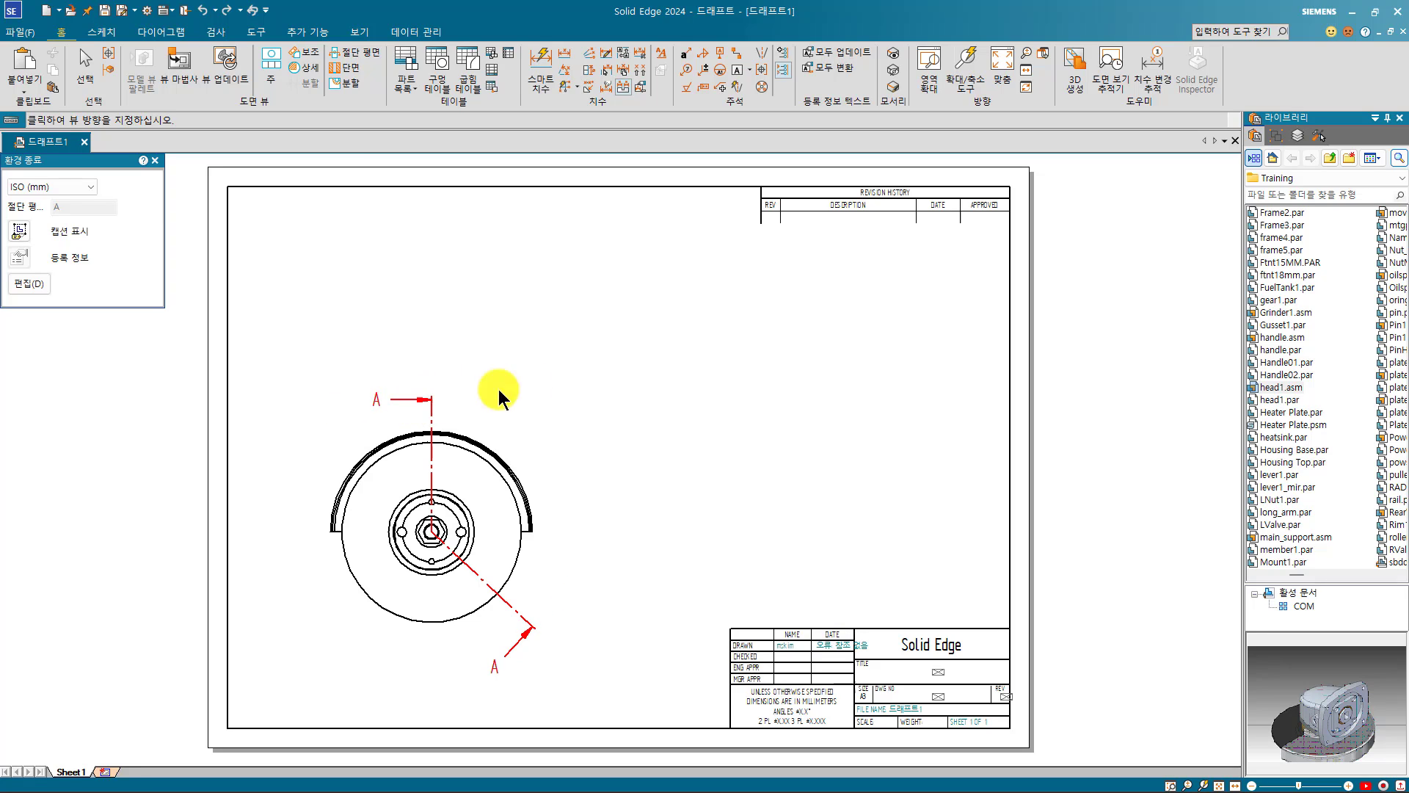
pyautogui.click(585, 415)
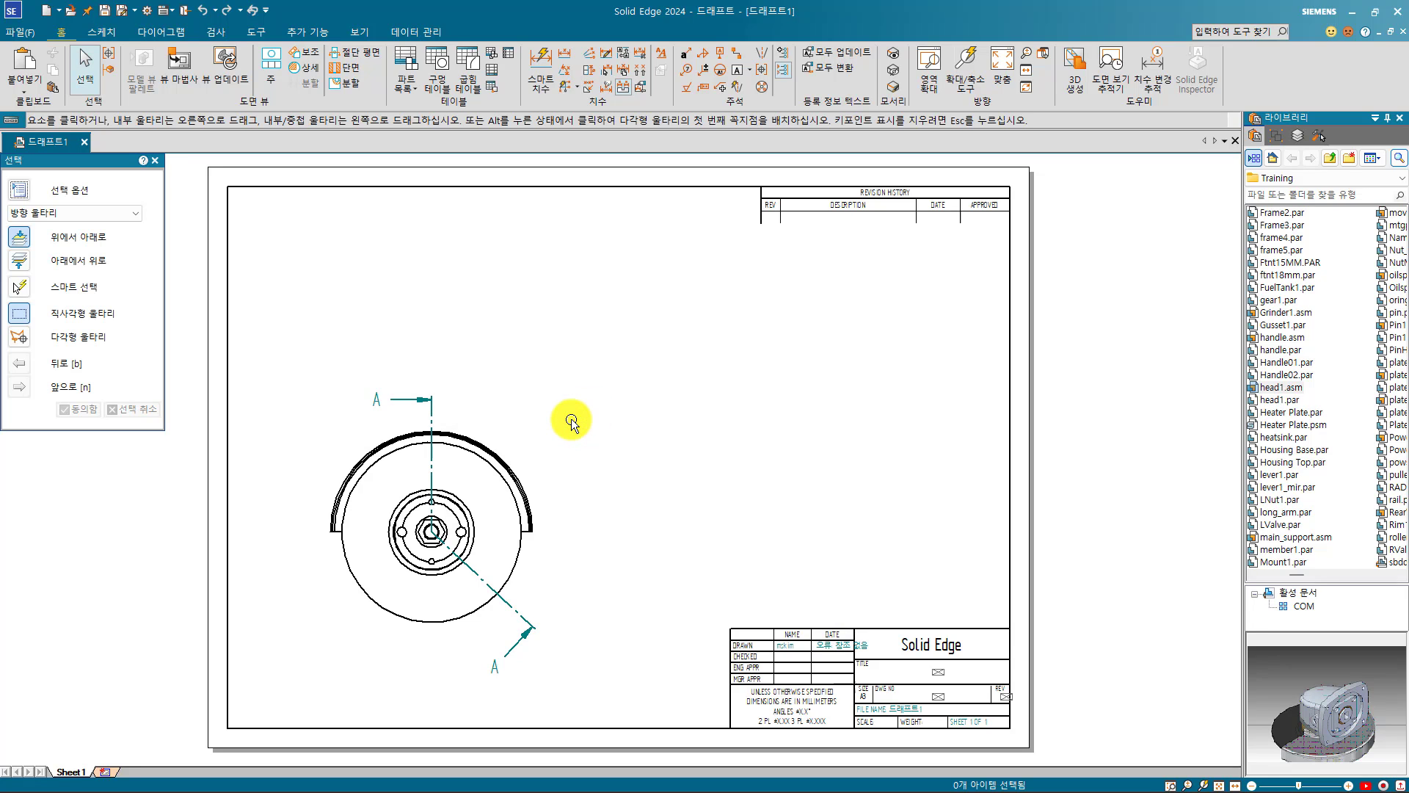
# Create a revolved section view from cutting plane A, using its vertical segment as fold line, and place it right of the front view.
pyautogui.click(349, 69)
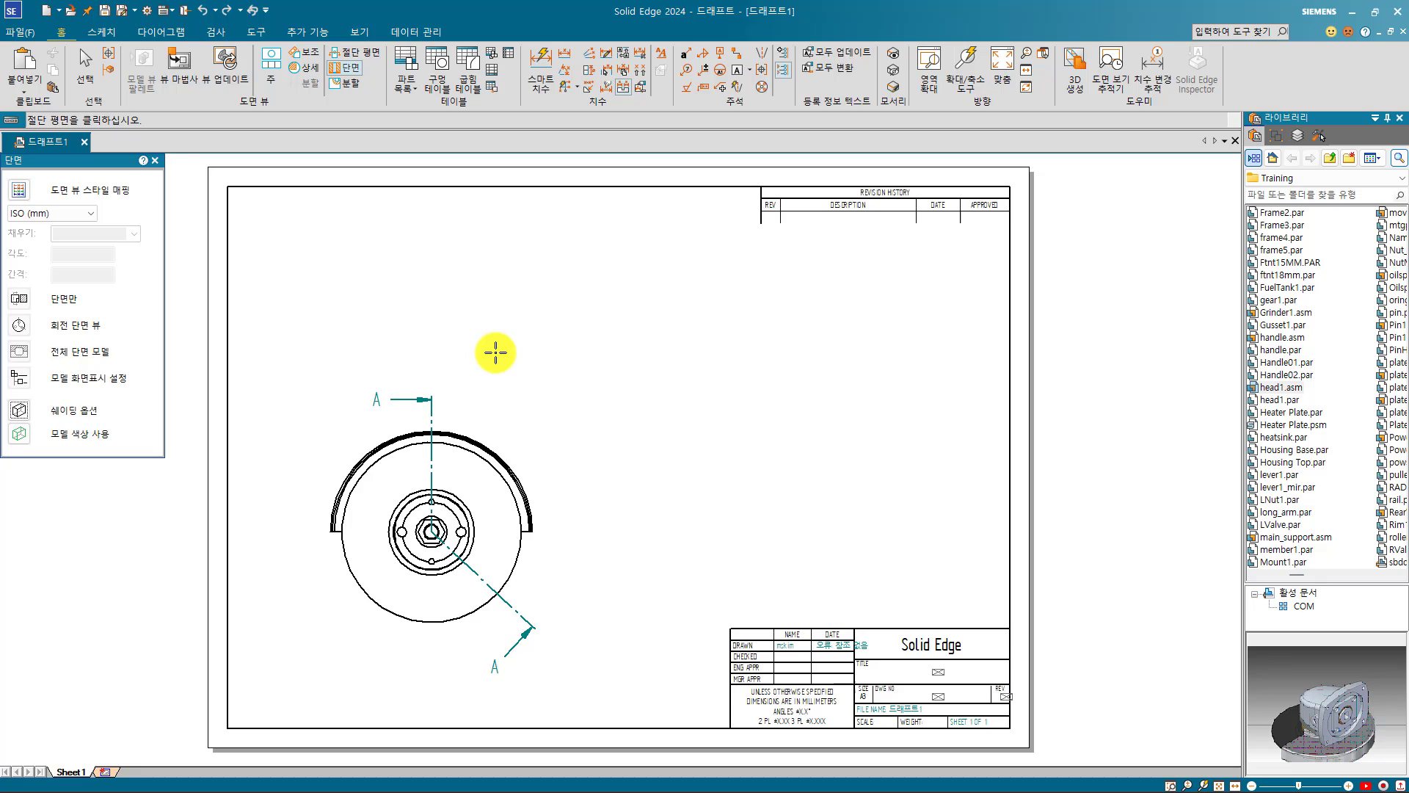
pyautogui.click(430, 413)
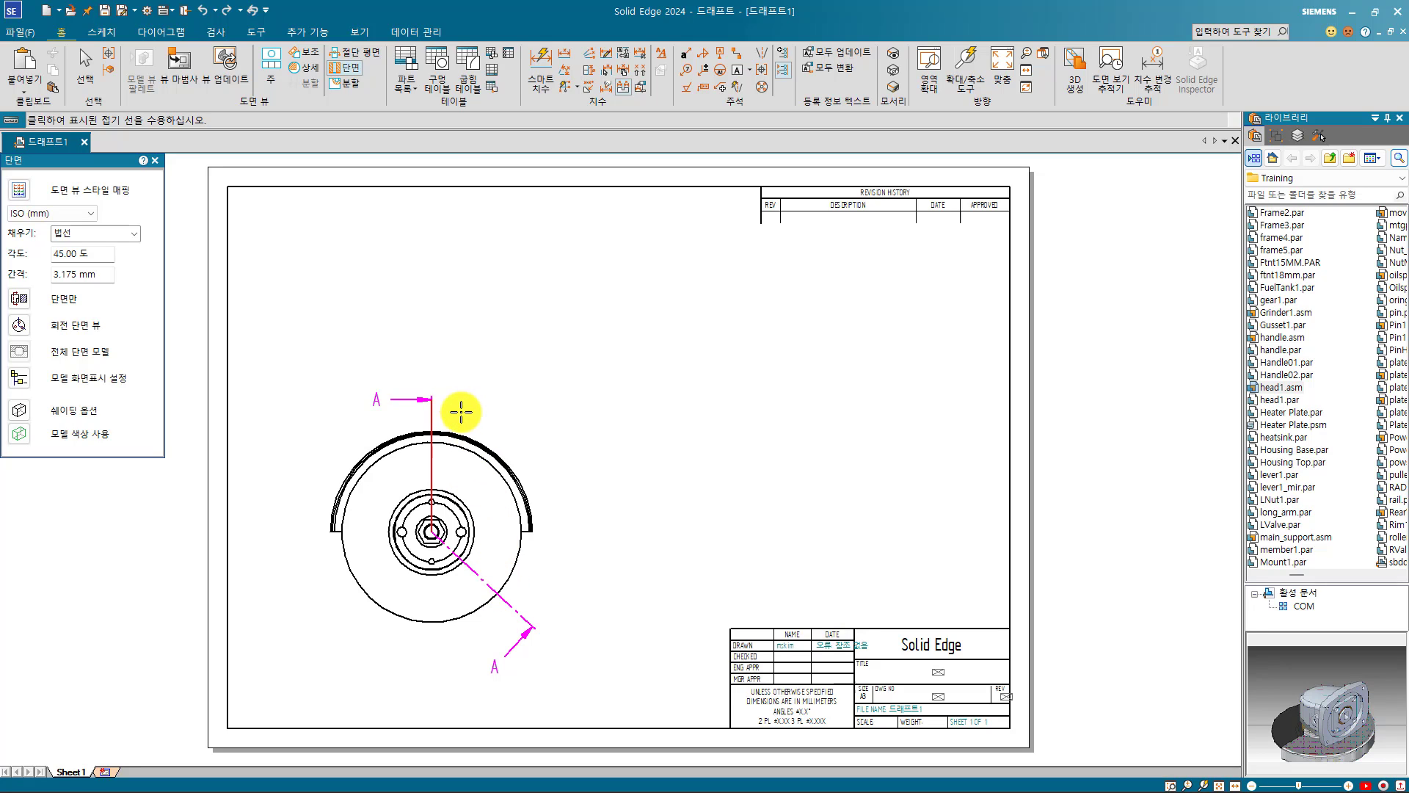
pyautogui.click(508, 422)
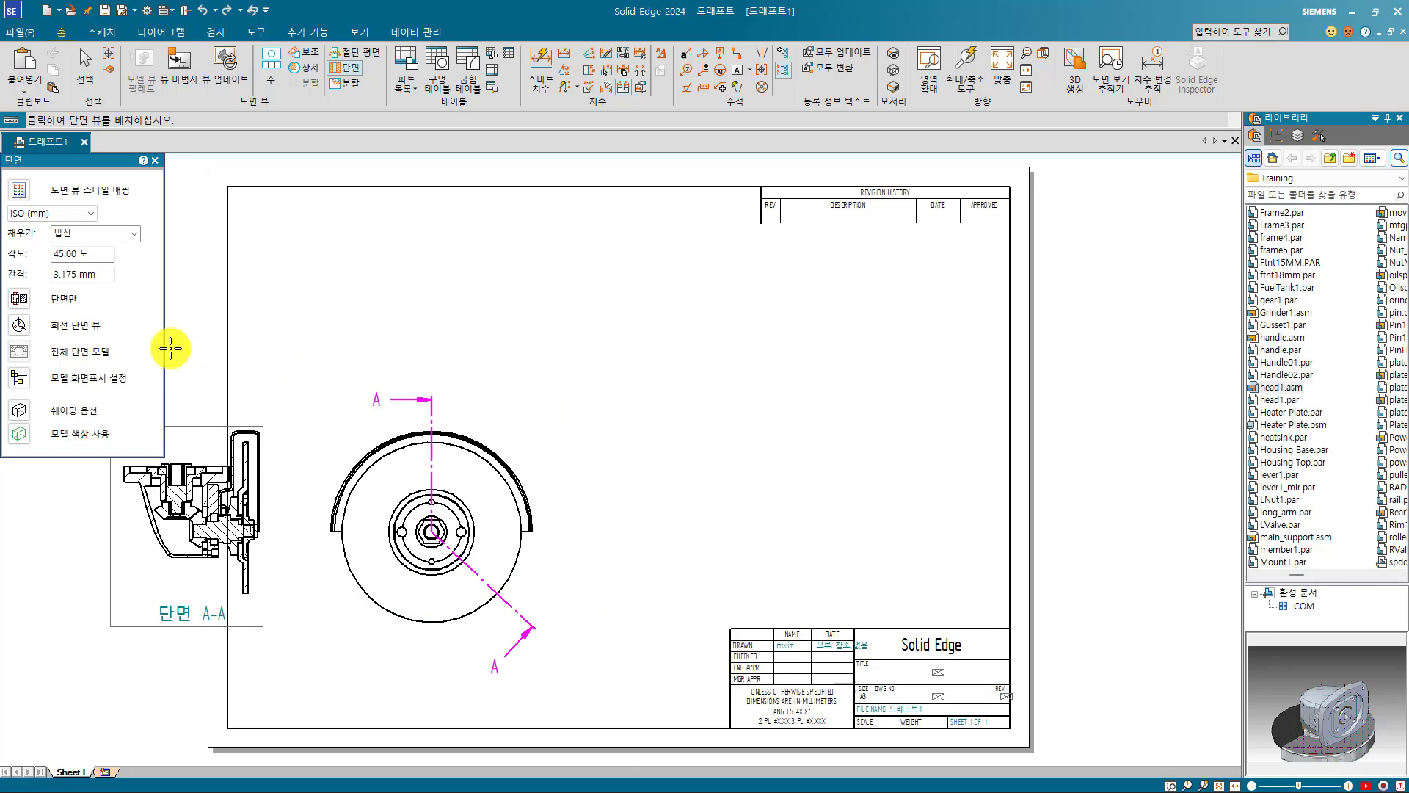
pyautogui.click(17, 327)
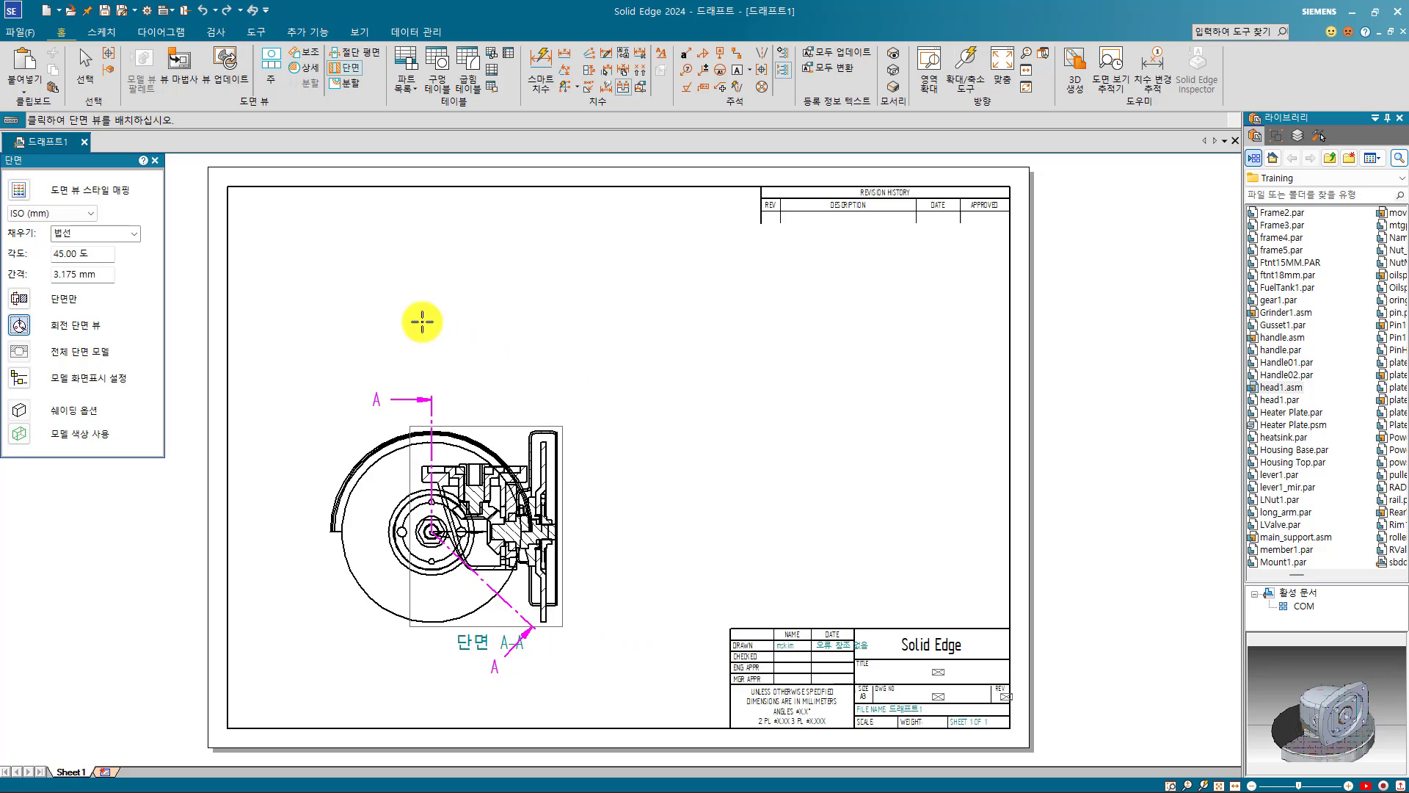
pyautogui.click(20, 299)
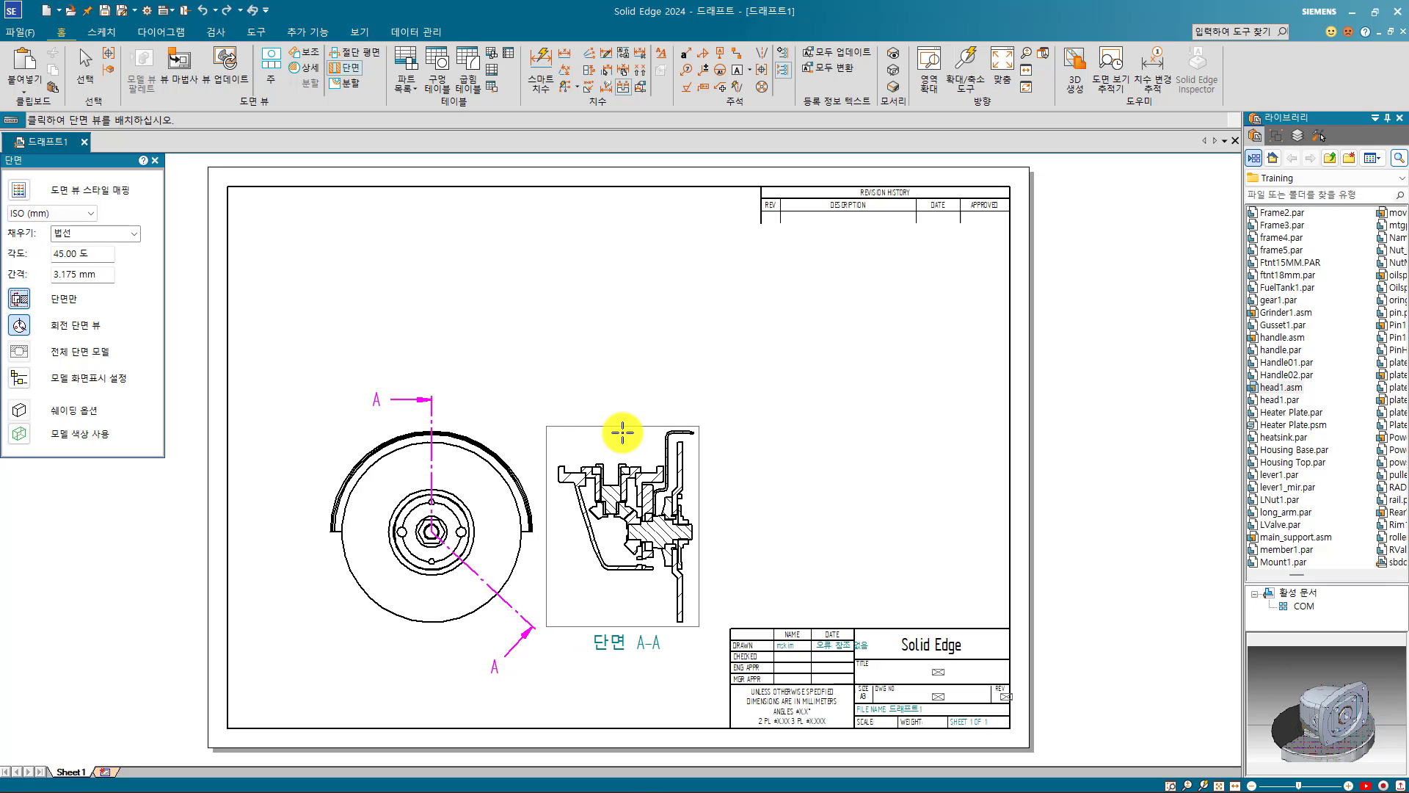
pyautogui.click(22, 299)
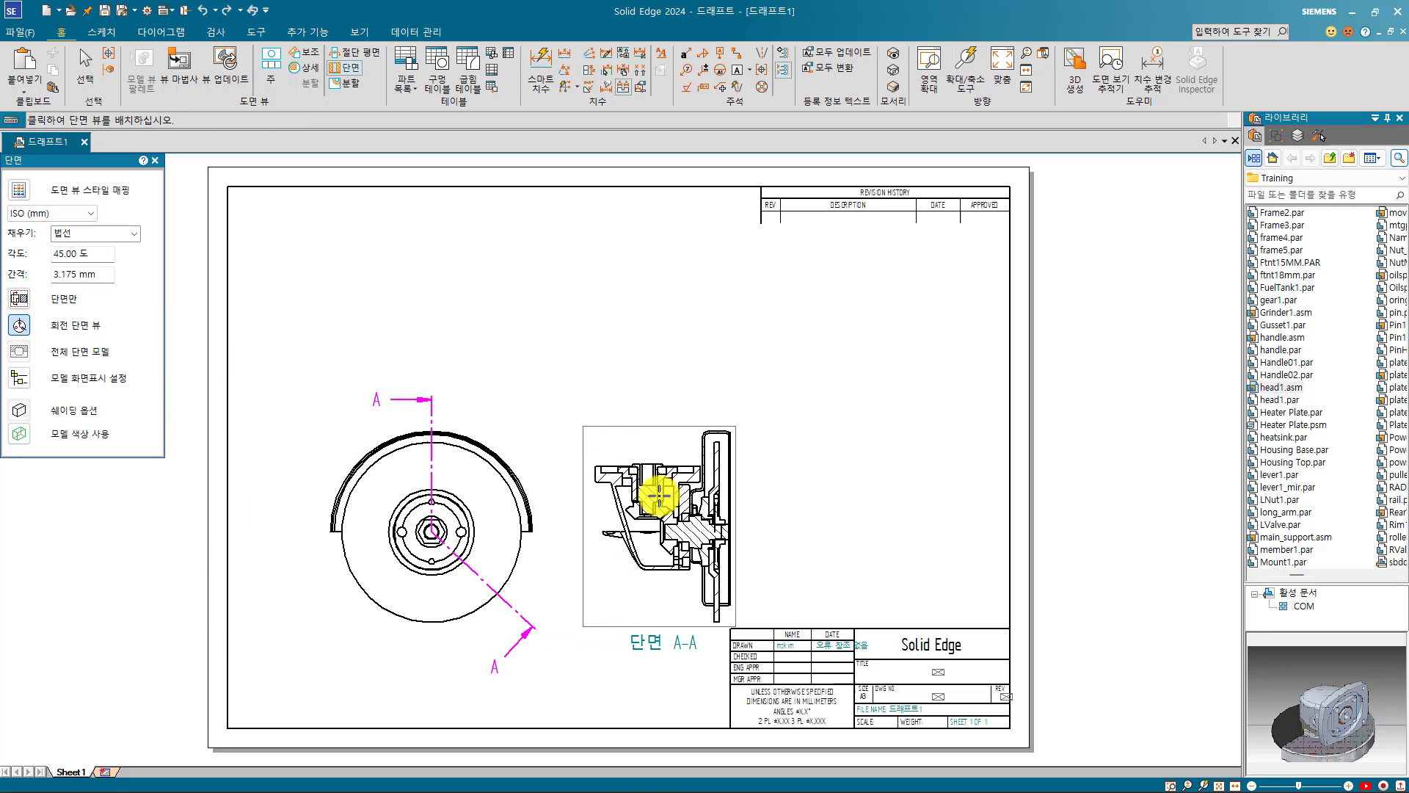
pyautogui.click(659, 497)
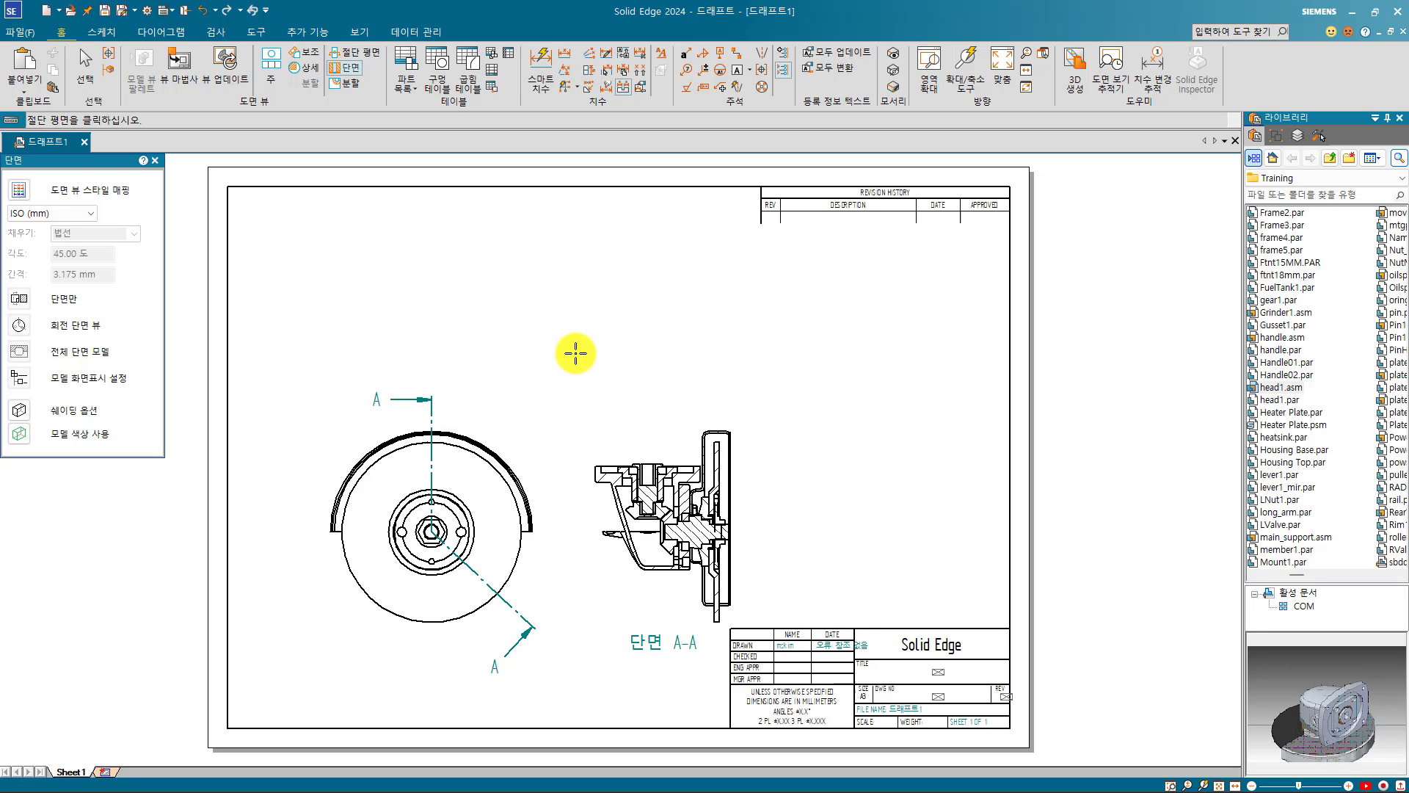
pyautogui.press('Escape')
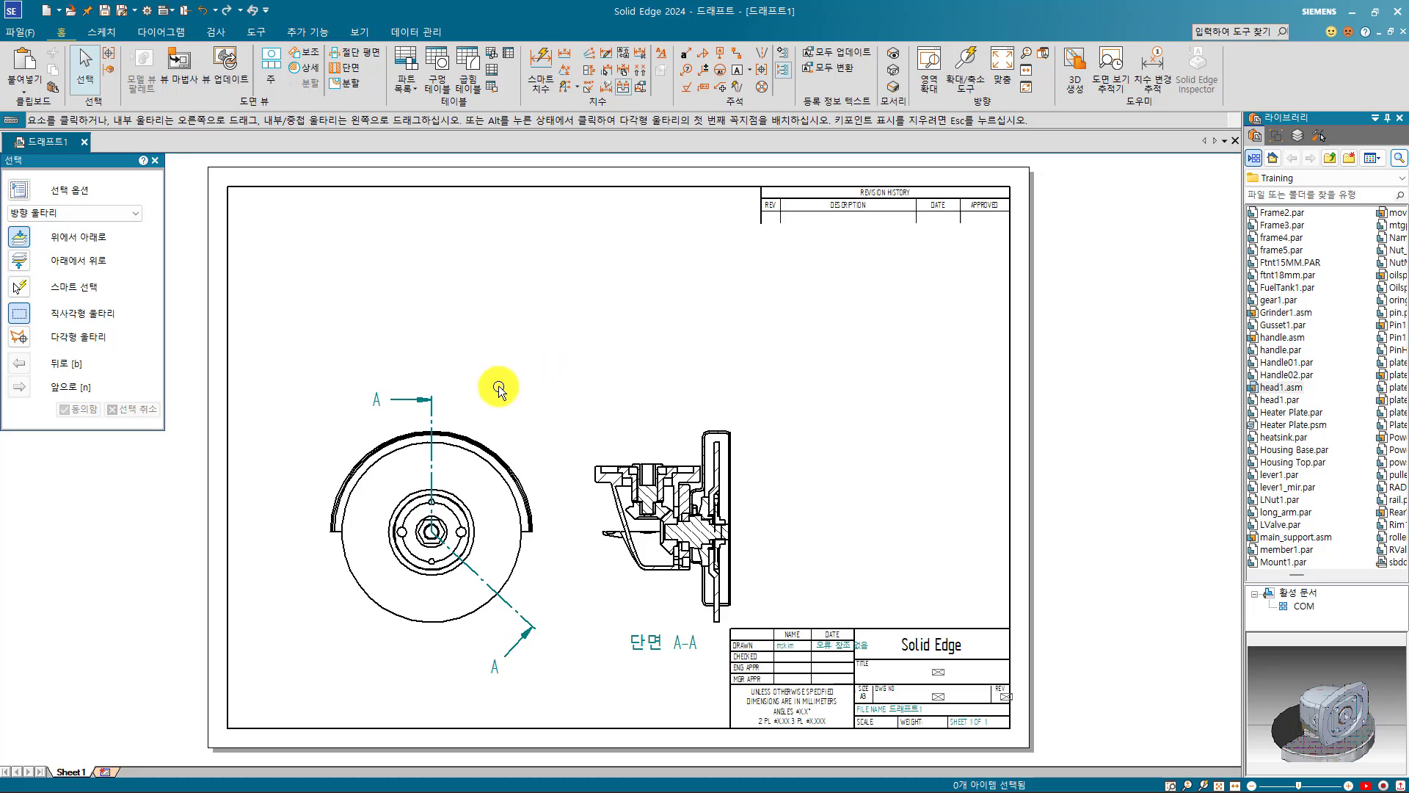
# Open cutting plane A's profile for editing, close it with the viewing direction toward the right, and update the drawing views.
pyautogui.click(393, 405)
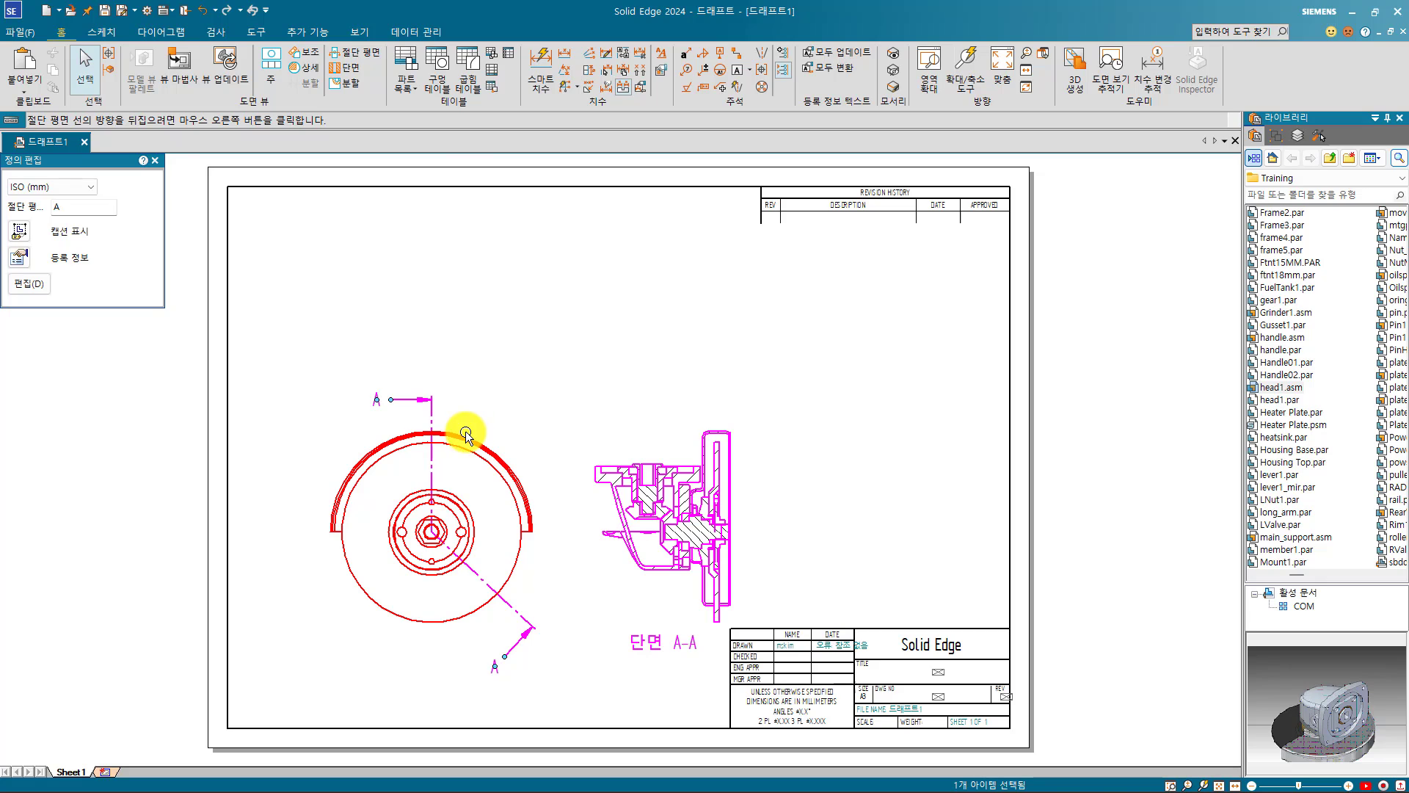
pyautogui.click(24, 284)
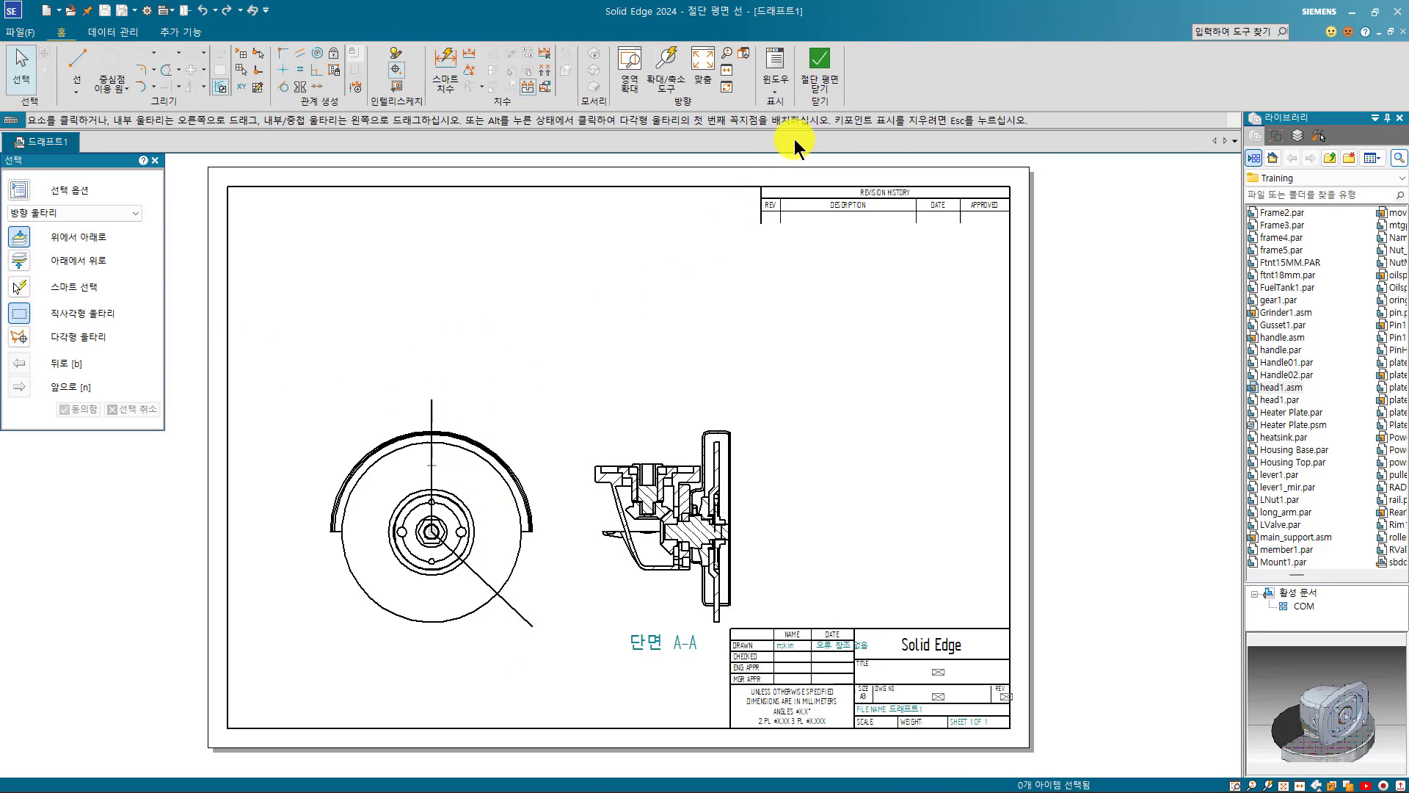
pyautogui.click(821, 86)
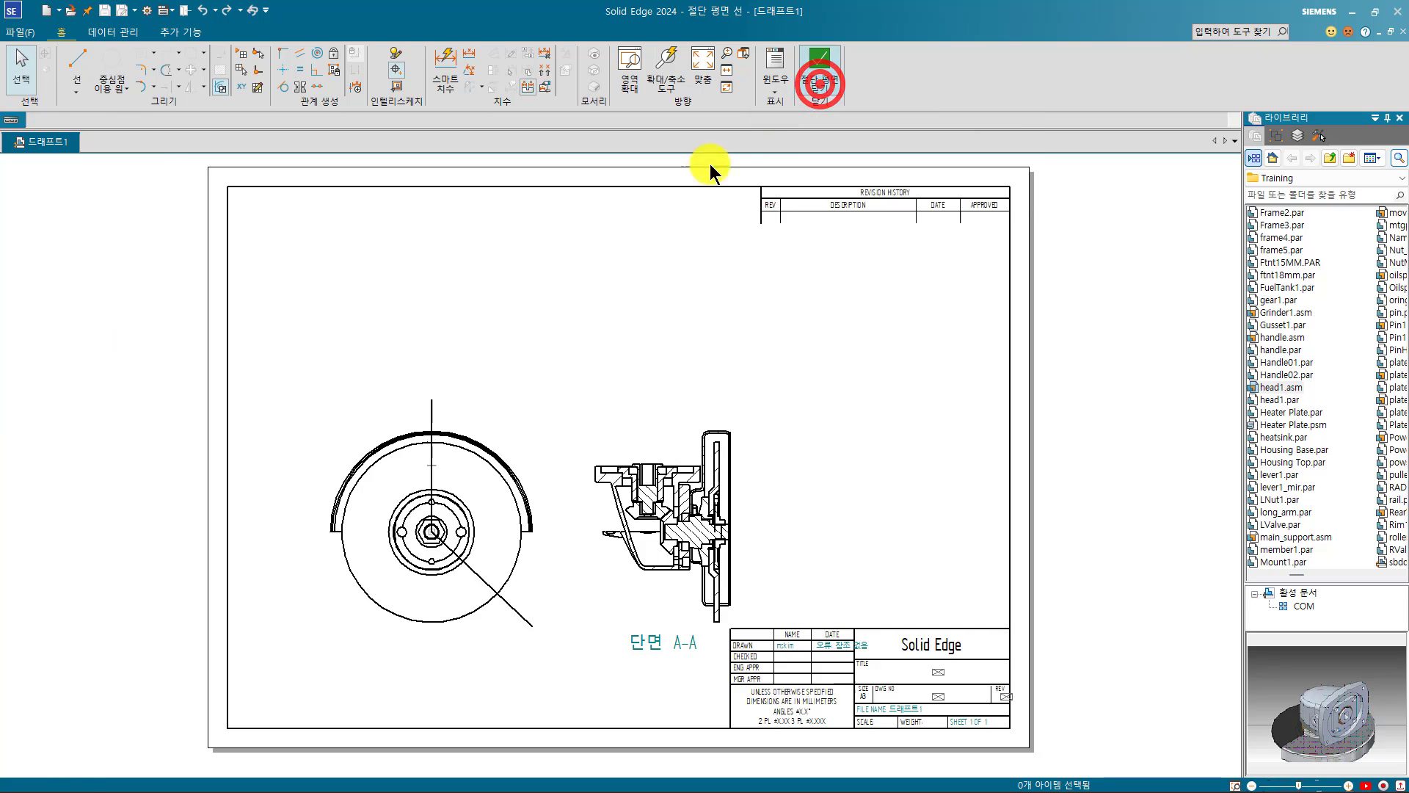
pyautogui.click(552, 402)
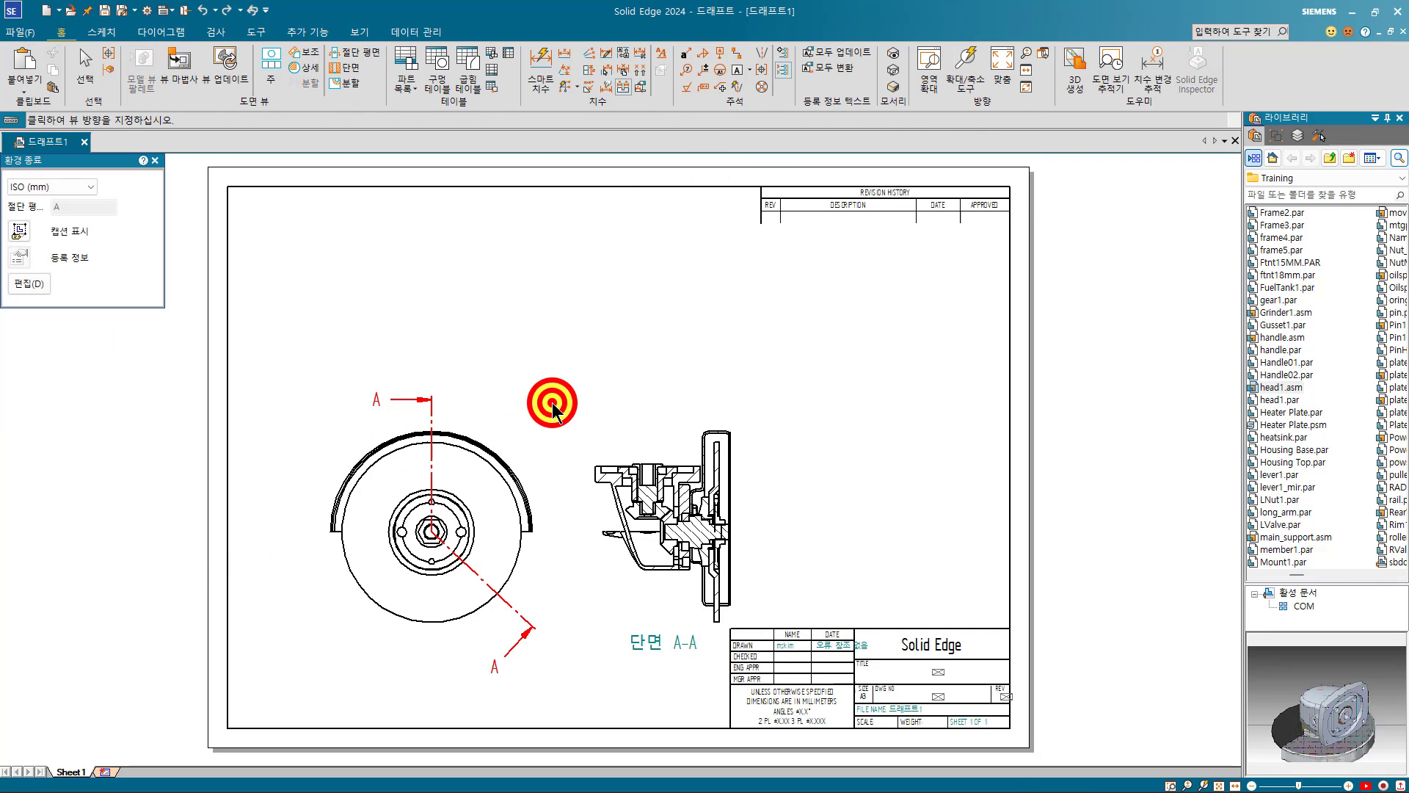
pyautogui.click(228, 73)
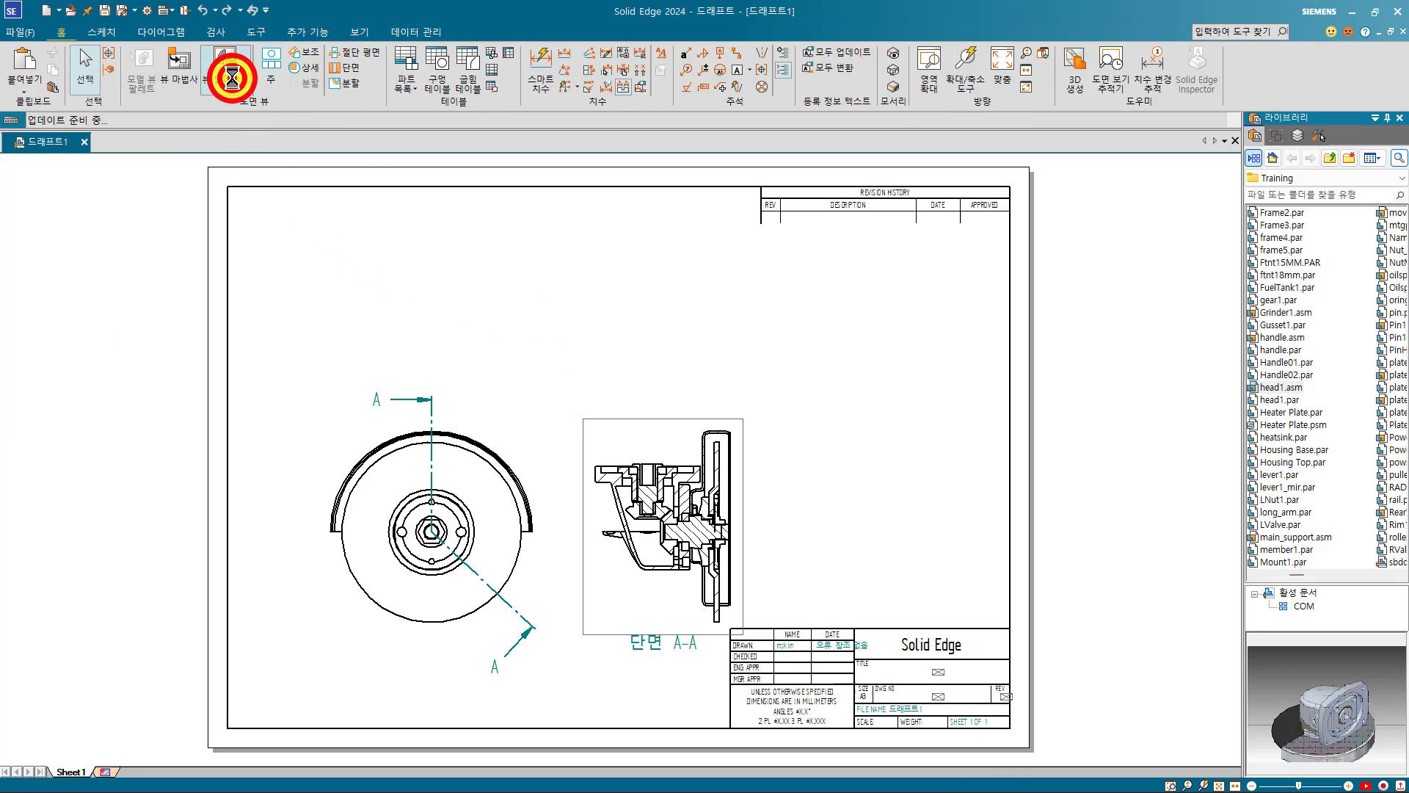
pyautogui.click(461, 294)
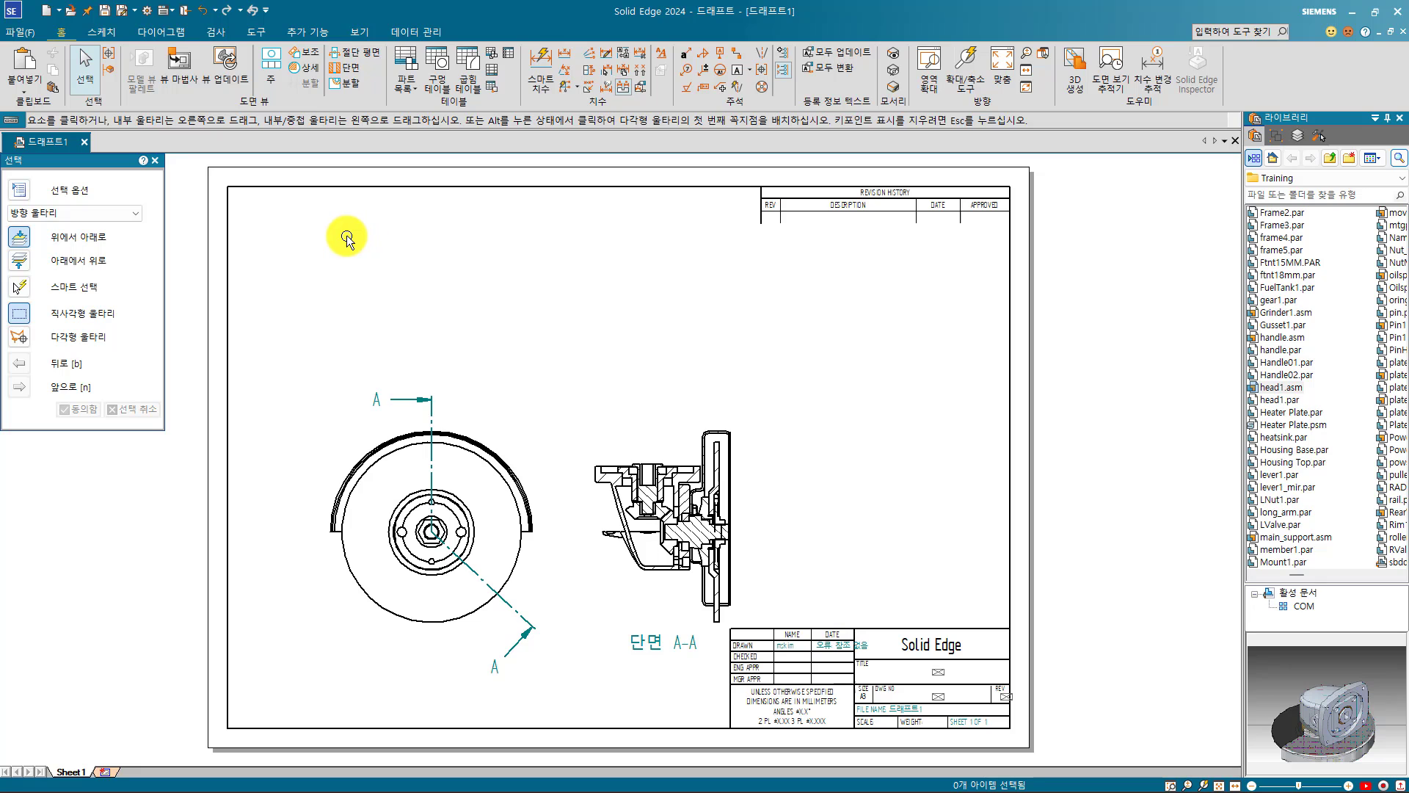
# Create isometric and top principal views from the front view, and move the isometric view to the sheet's upper-right area.
pyautogui.click(274, 84)
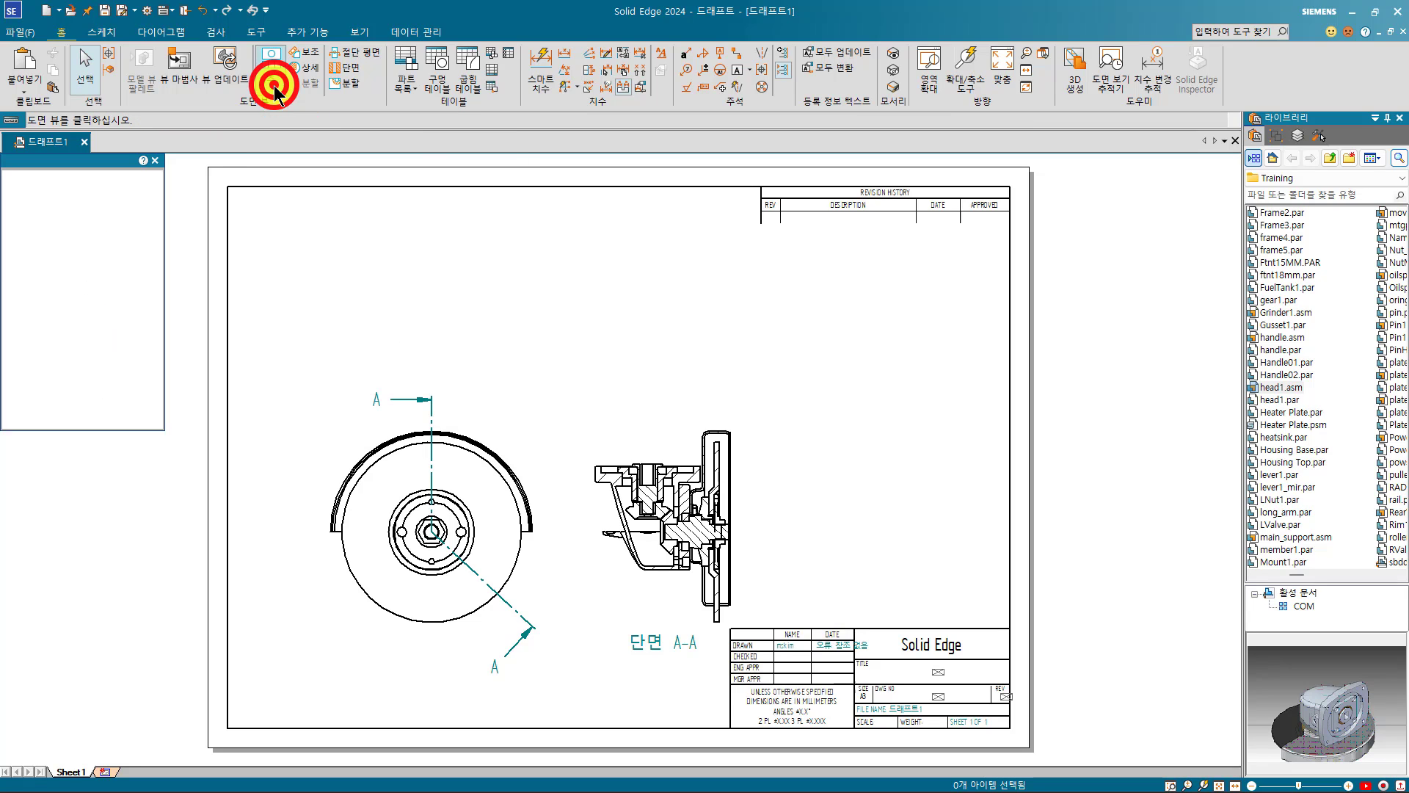
pyautogui.click(504, 464)
pyautogui.click(605, 343)
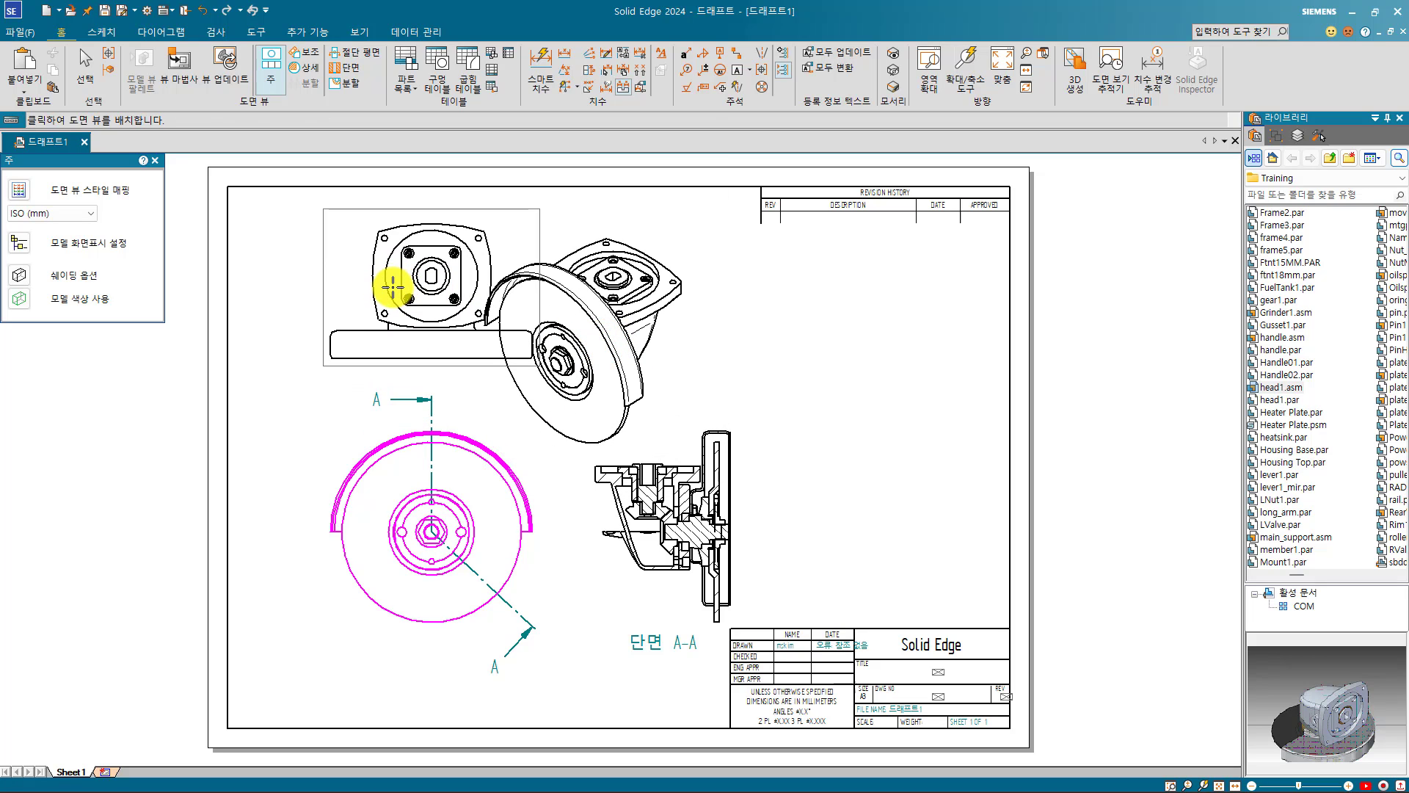
pyautogui.click(395, 285)
pyautogui.click(609, 331)
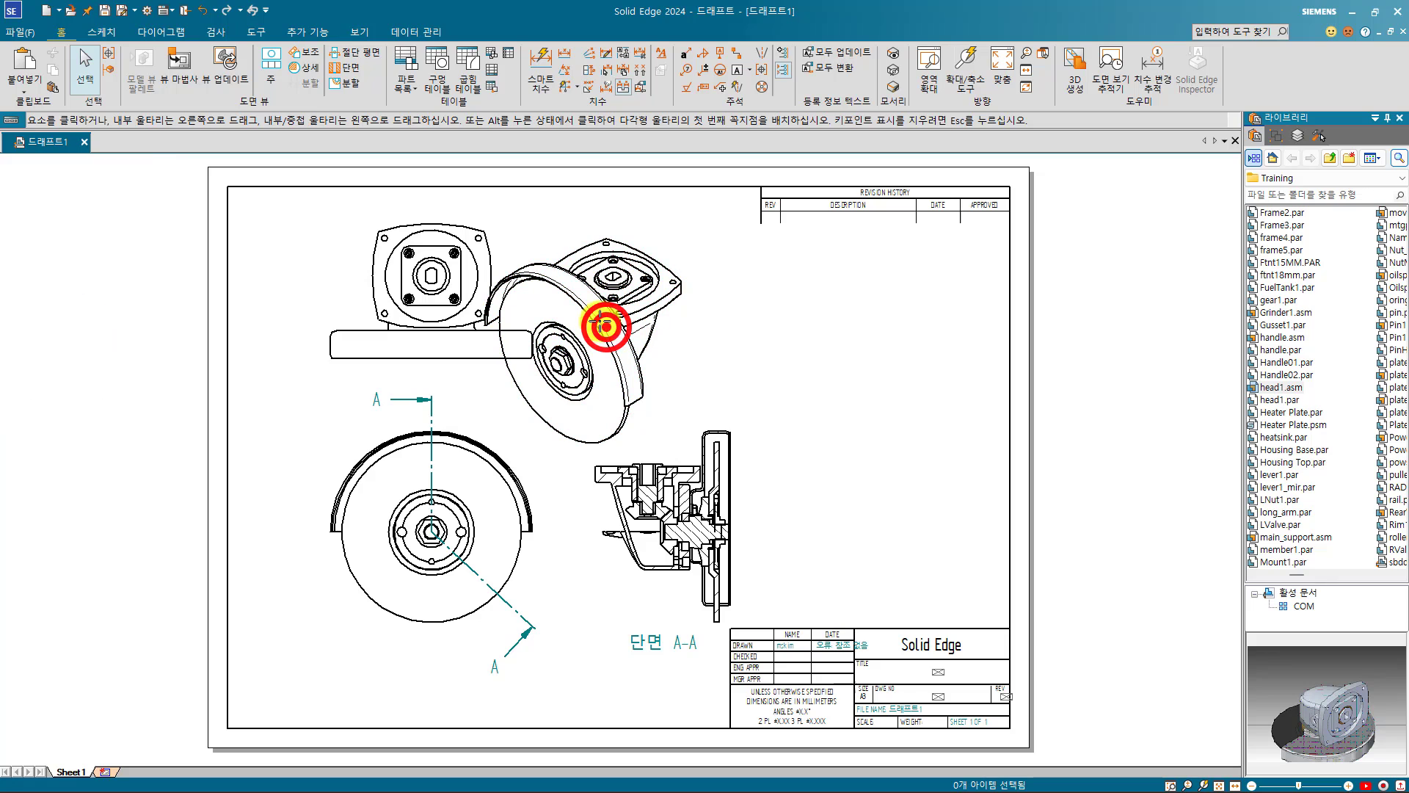
pyautogui.moveTo(529, 278); pyautogui.dragTo(873, 321)
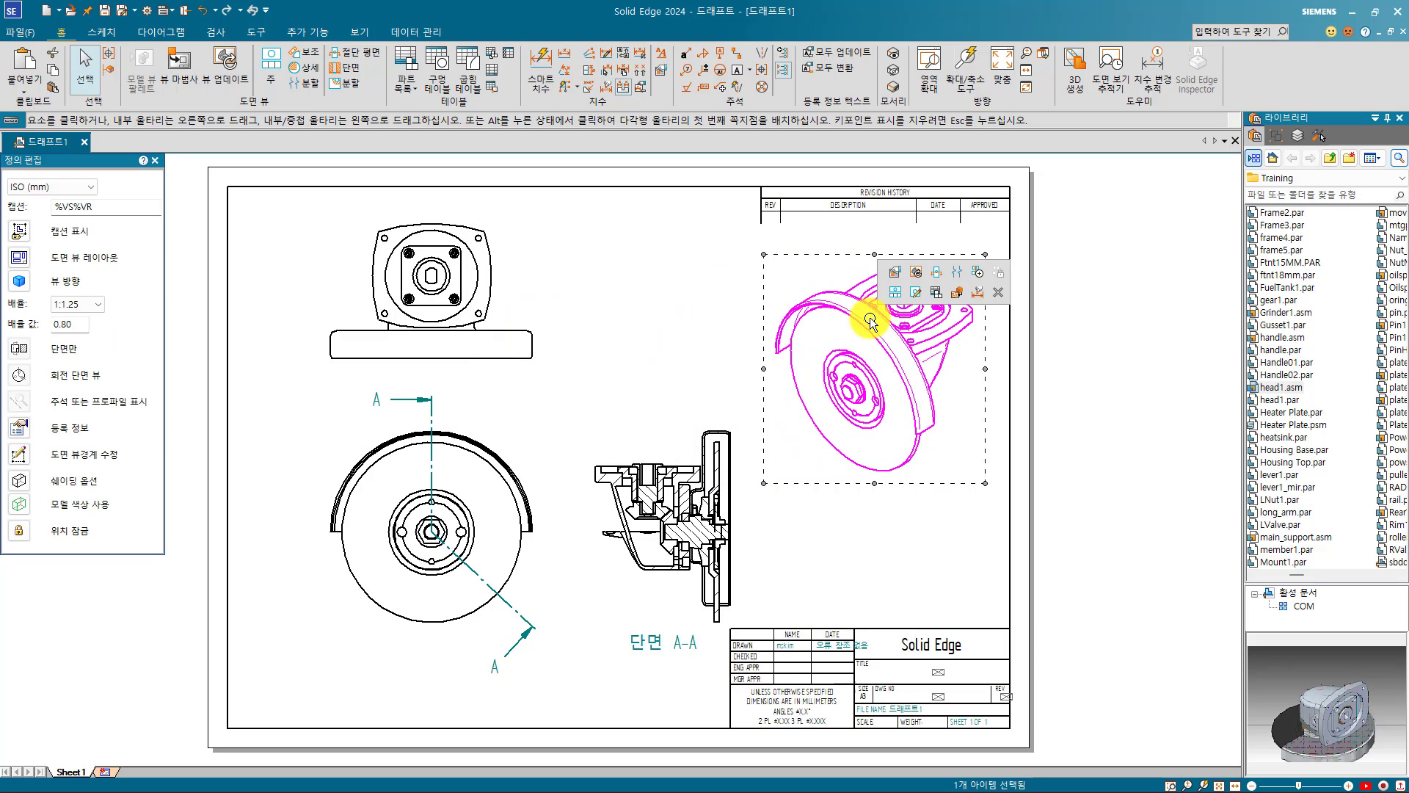
pyautogui.click(623, 318)
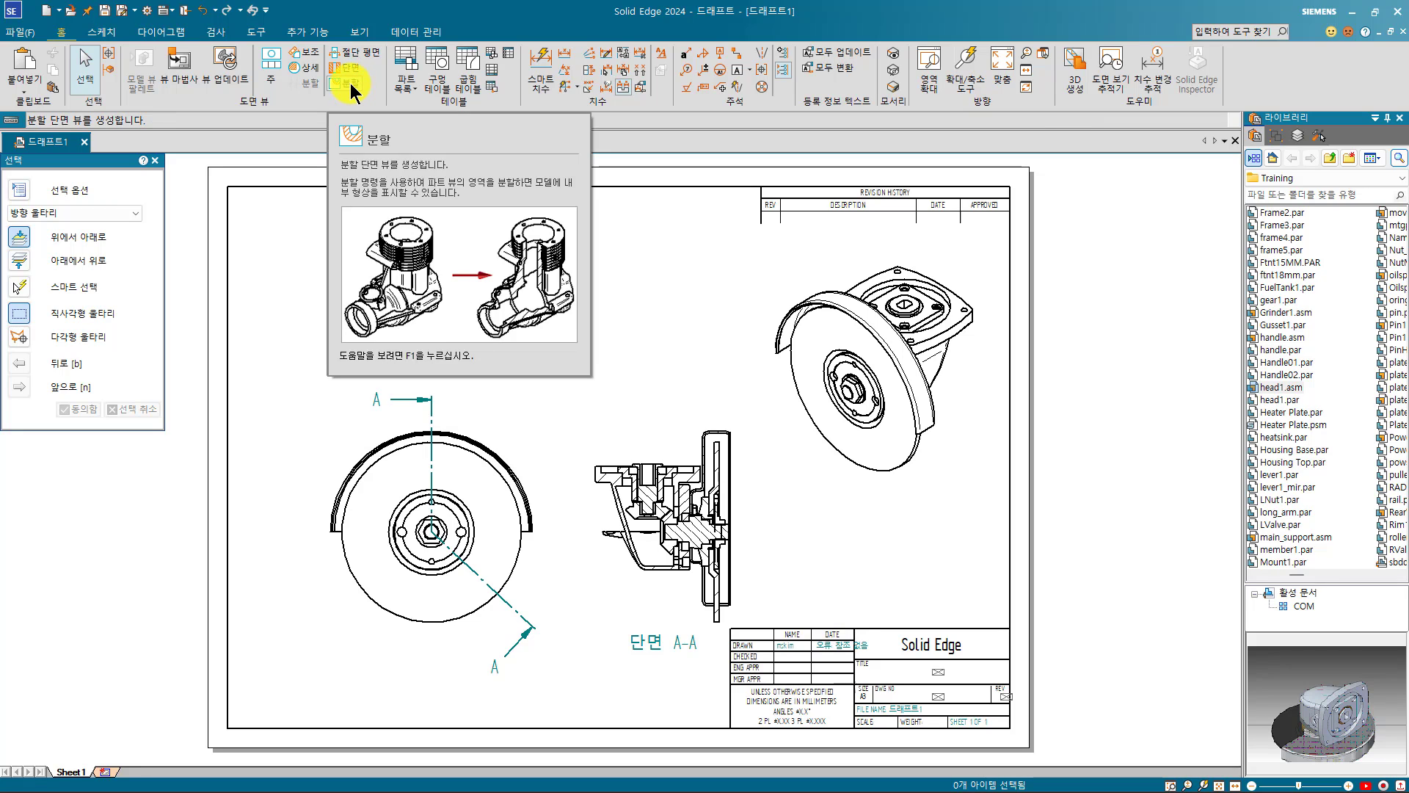
# Sketch a closed five-point curve over the front view's right side, from above the guard through the disc centre, as the broken-out section profile.
pyautogui.click(352, 86)
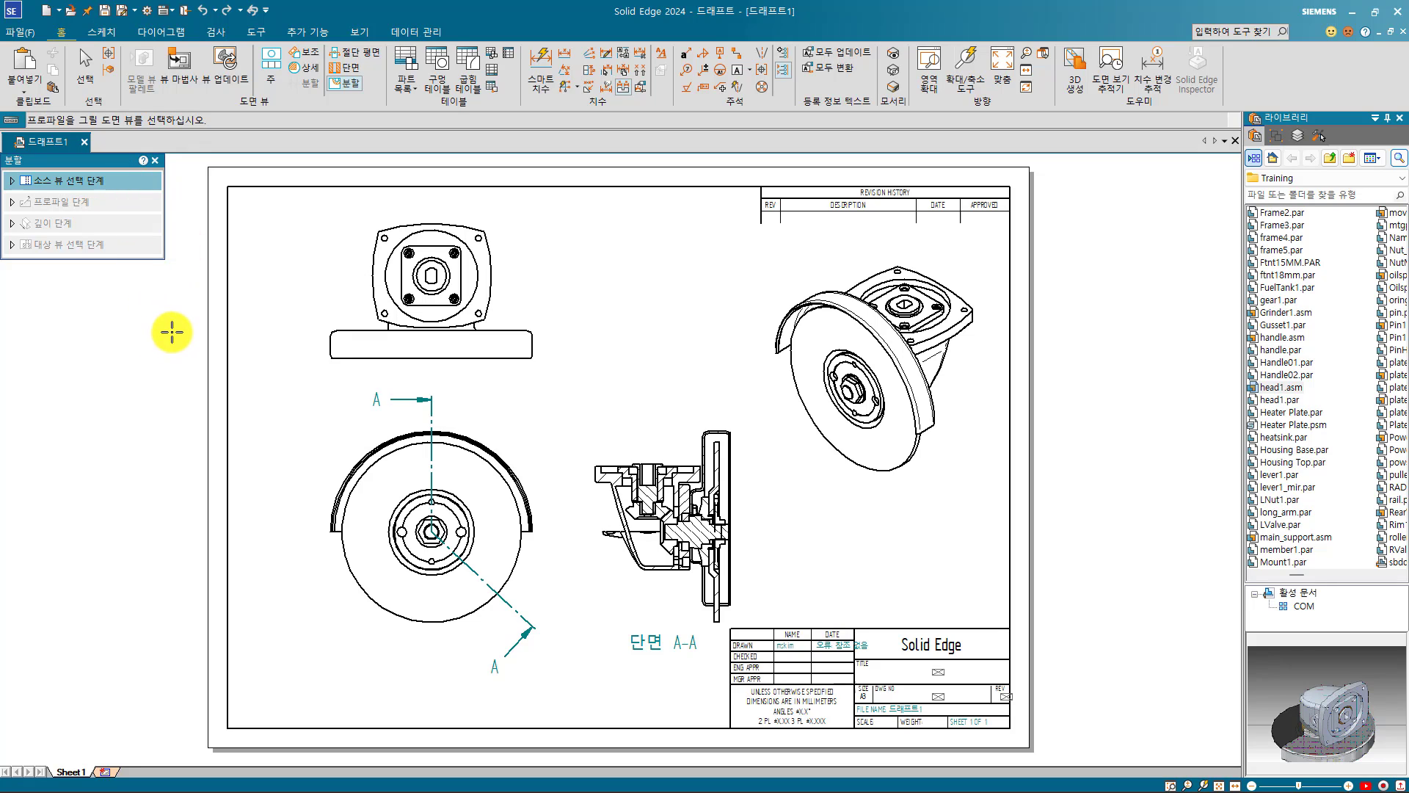
pyautogui.click(481, 446)
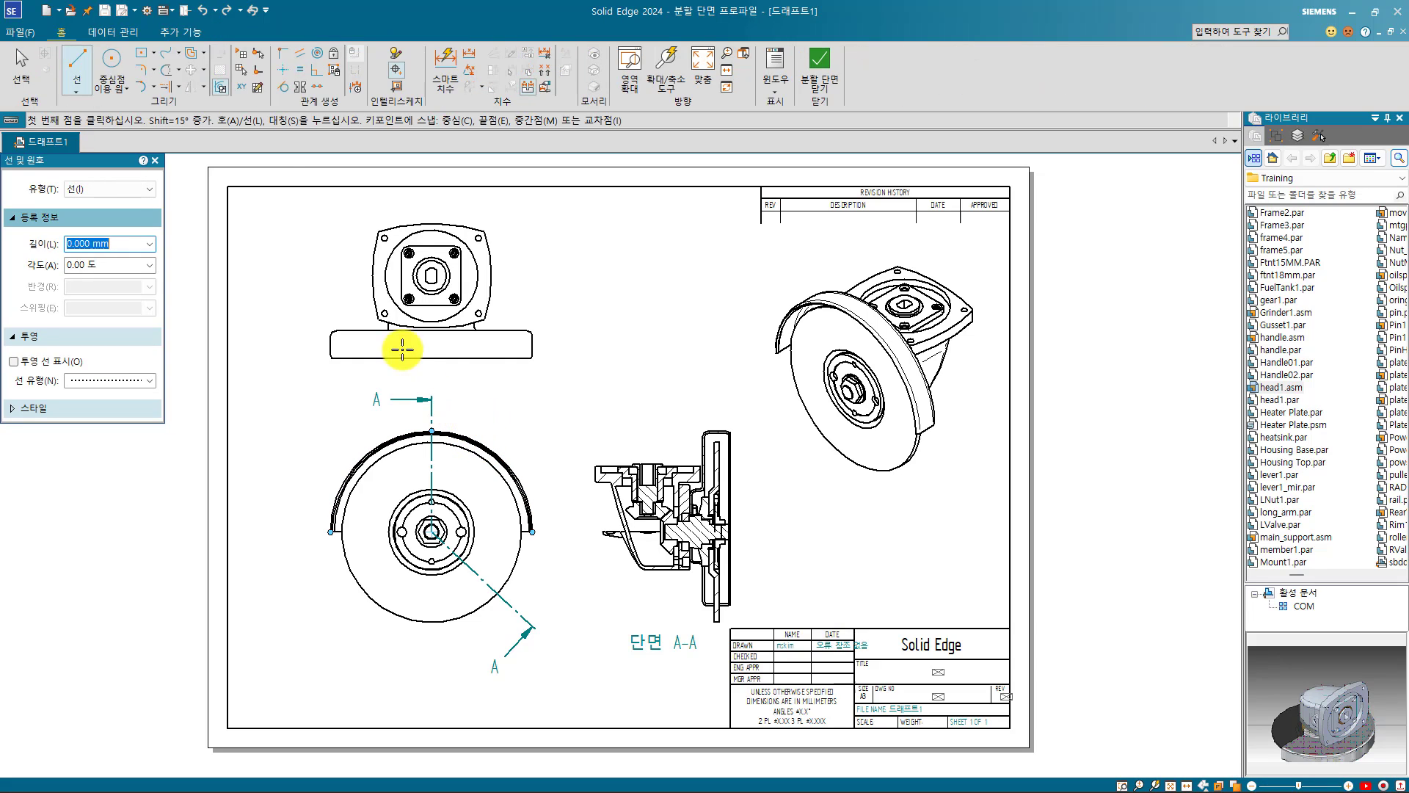
pyautogui.click(168, 54)
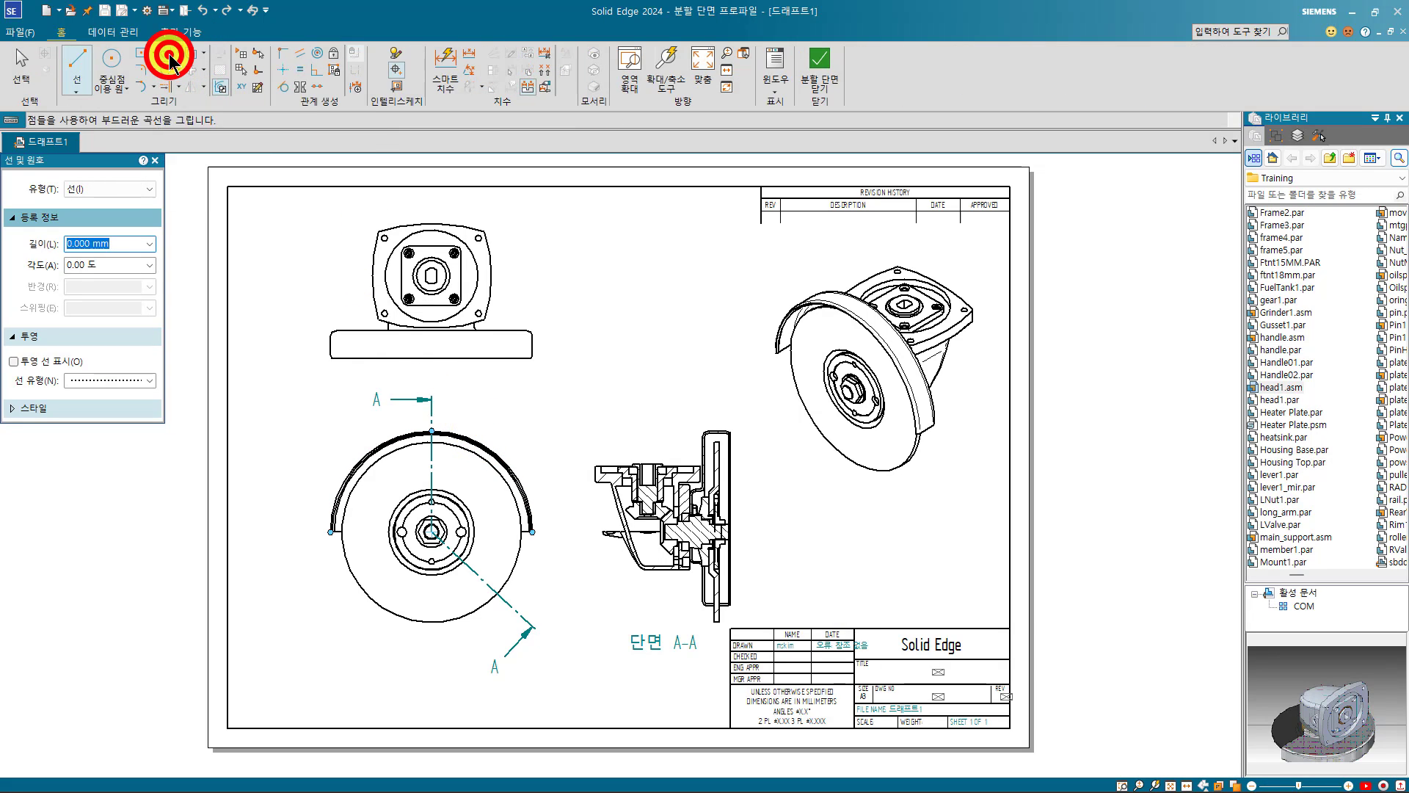
pyautogui.click(460, 397)
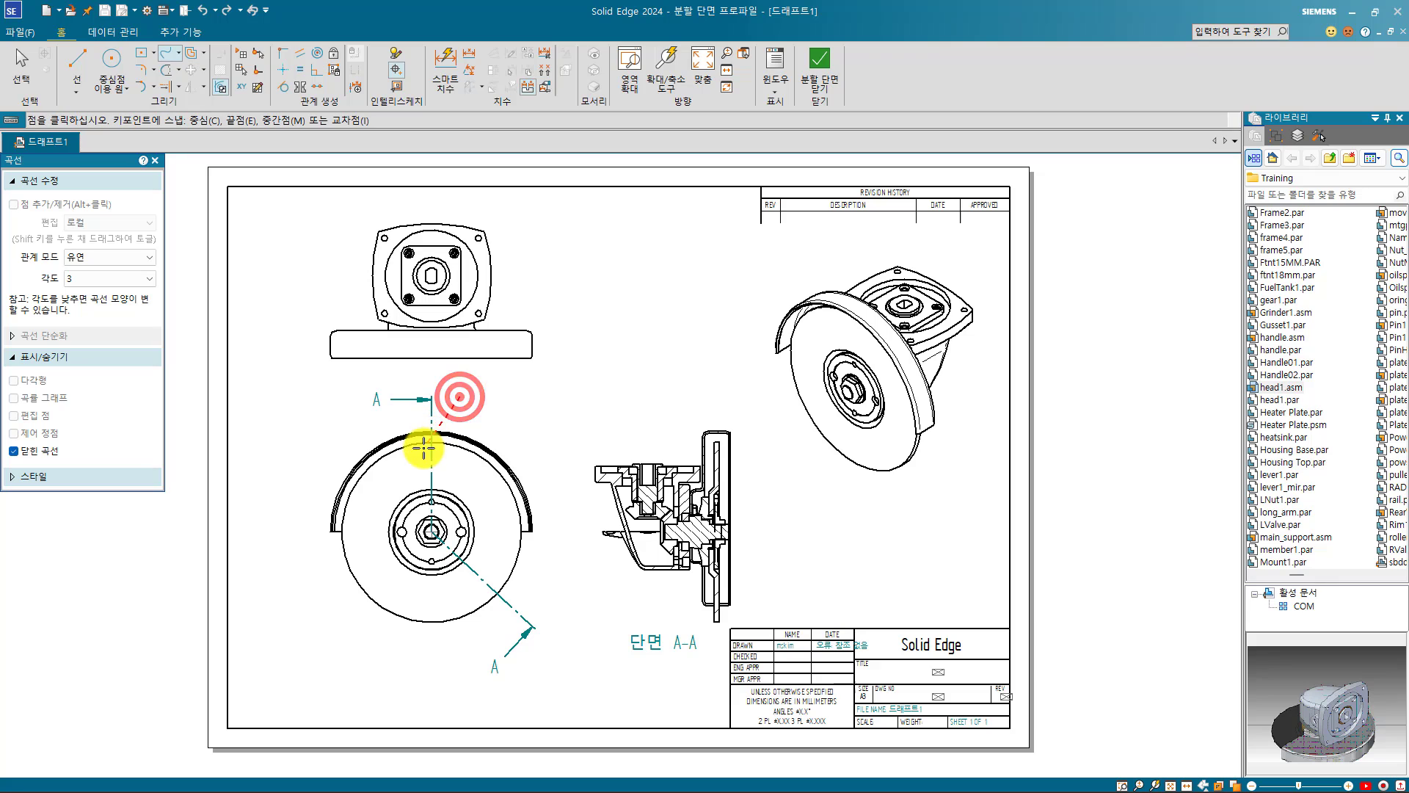
pyautogui.click(428, 442)
pyautogui.click(450, 491)
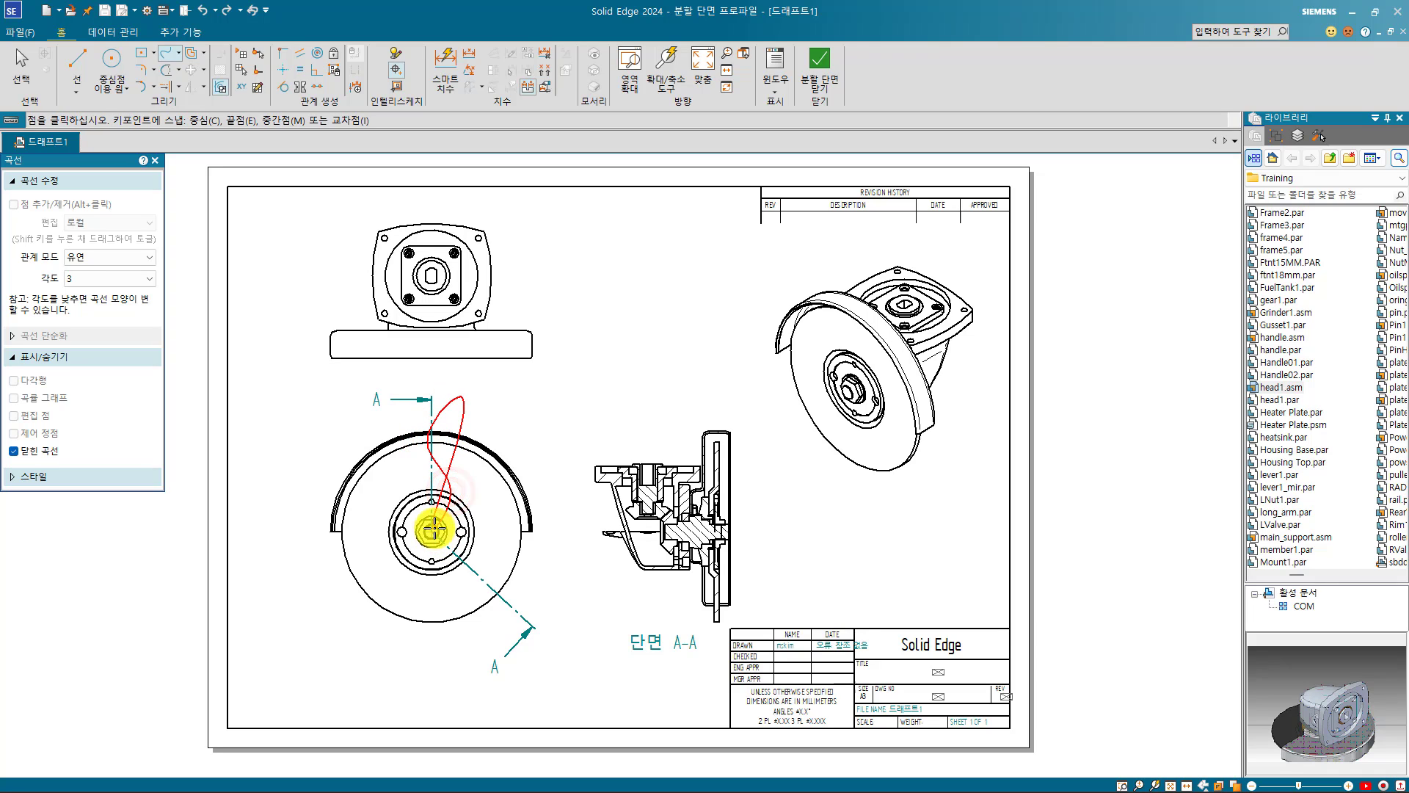
pyautogui.click(437, 532)
pyautogui.click(523, 597)
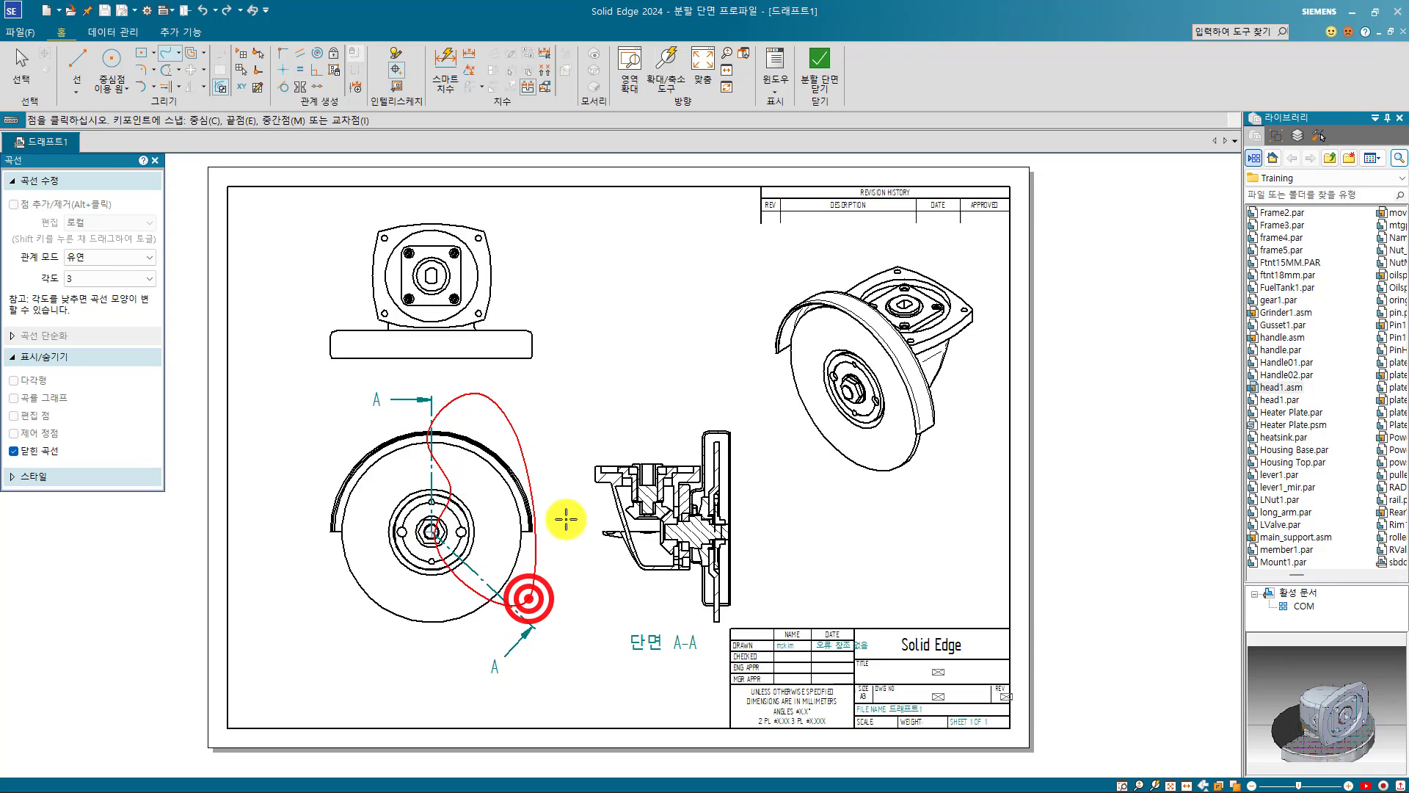
pyautogui.rightClick(585, 460)
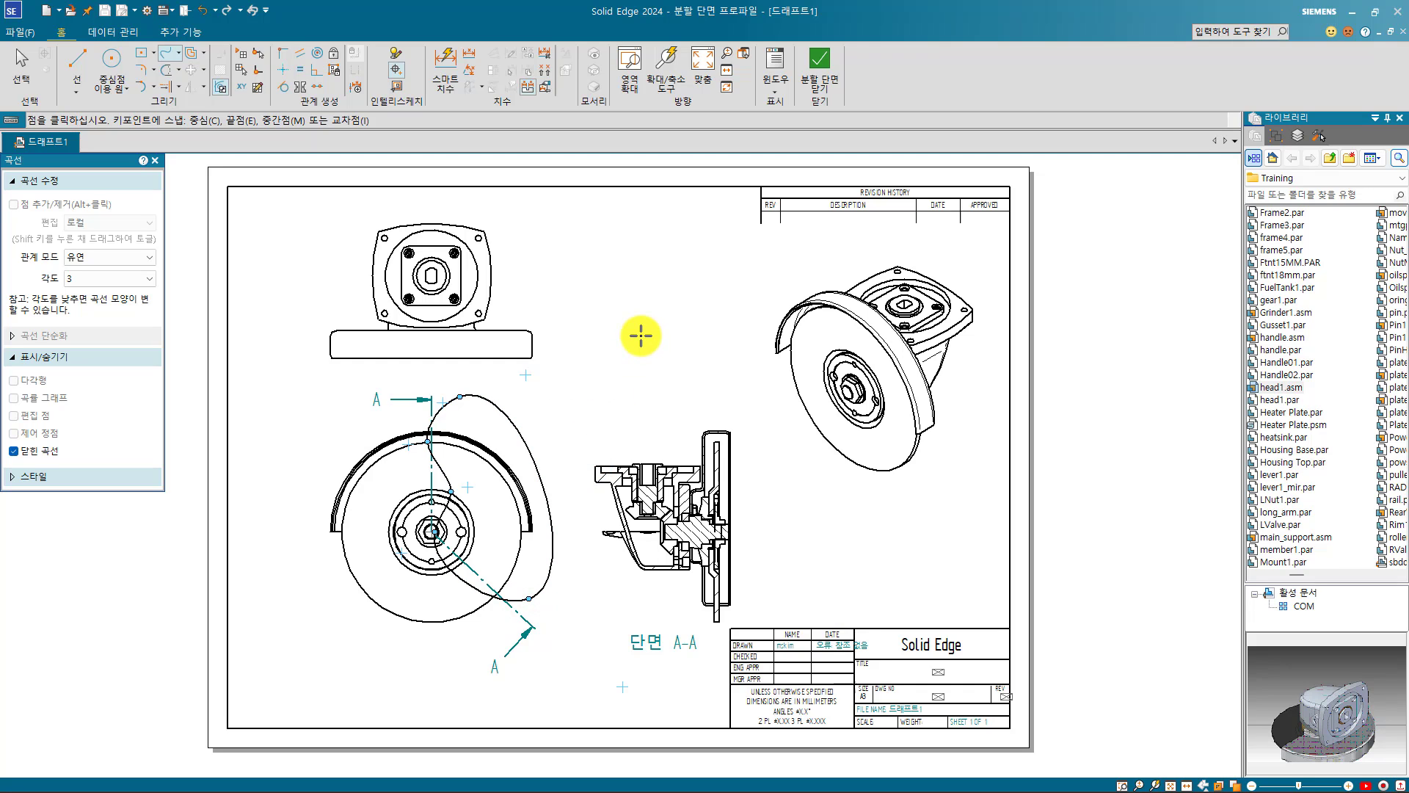
pyautogui.click(822, 80)
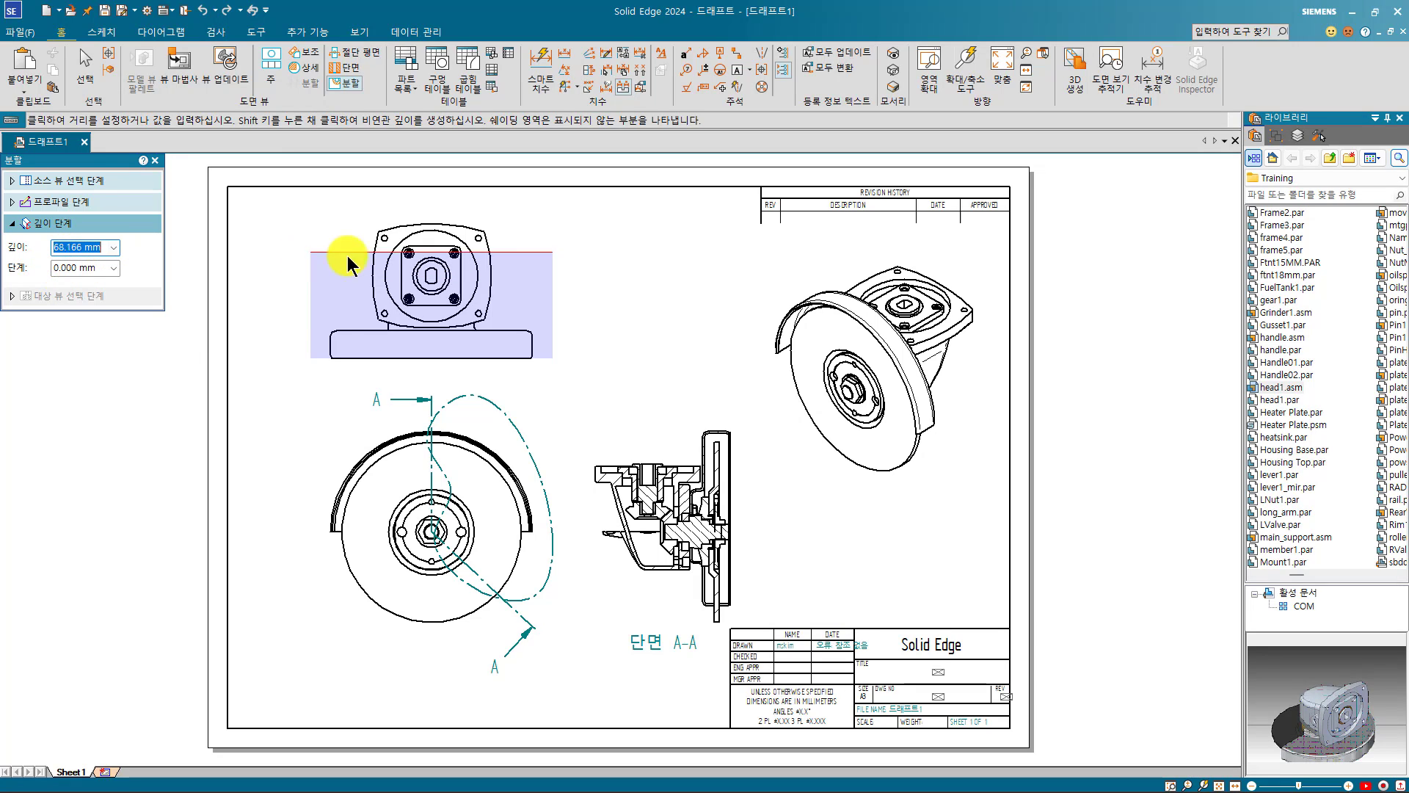
# Set the broken-out section's depth to the flange's centre in the top view and apply the cutout to the isometric view.
pyautogui.click(433, 277)
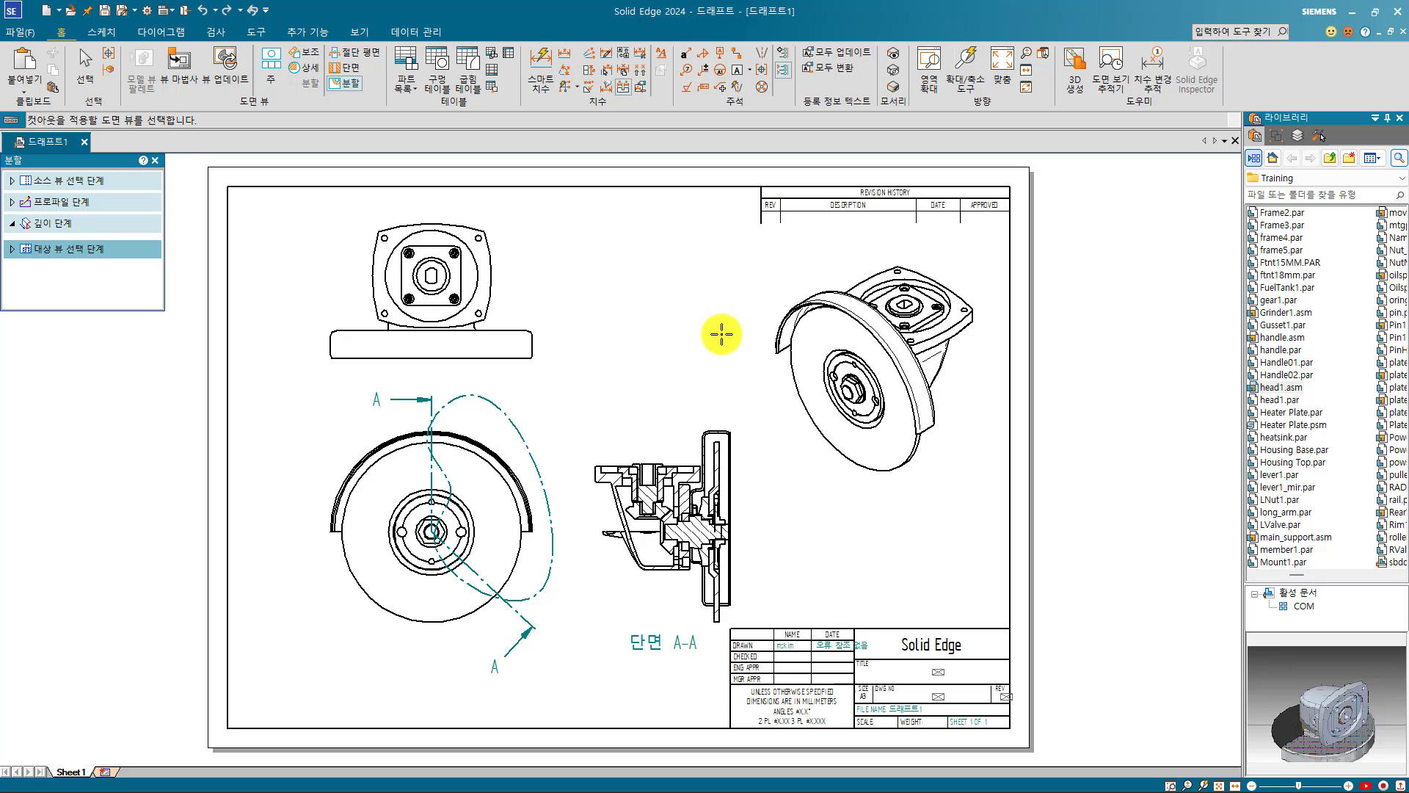
pyautogui.click(837, 305)
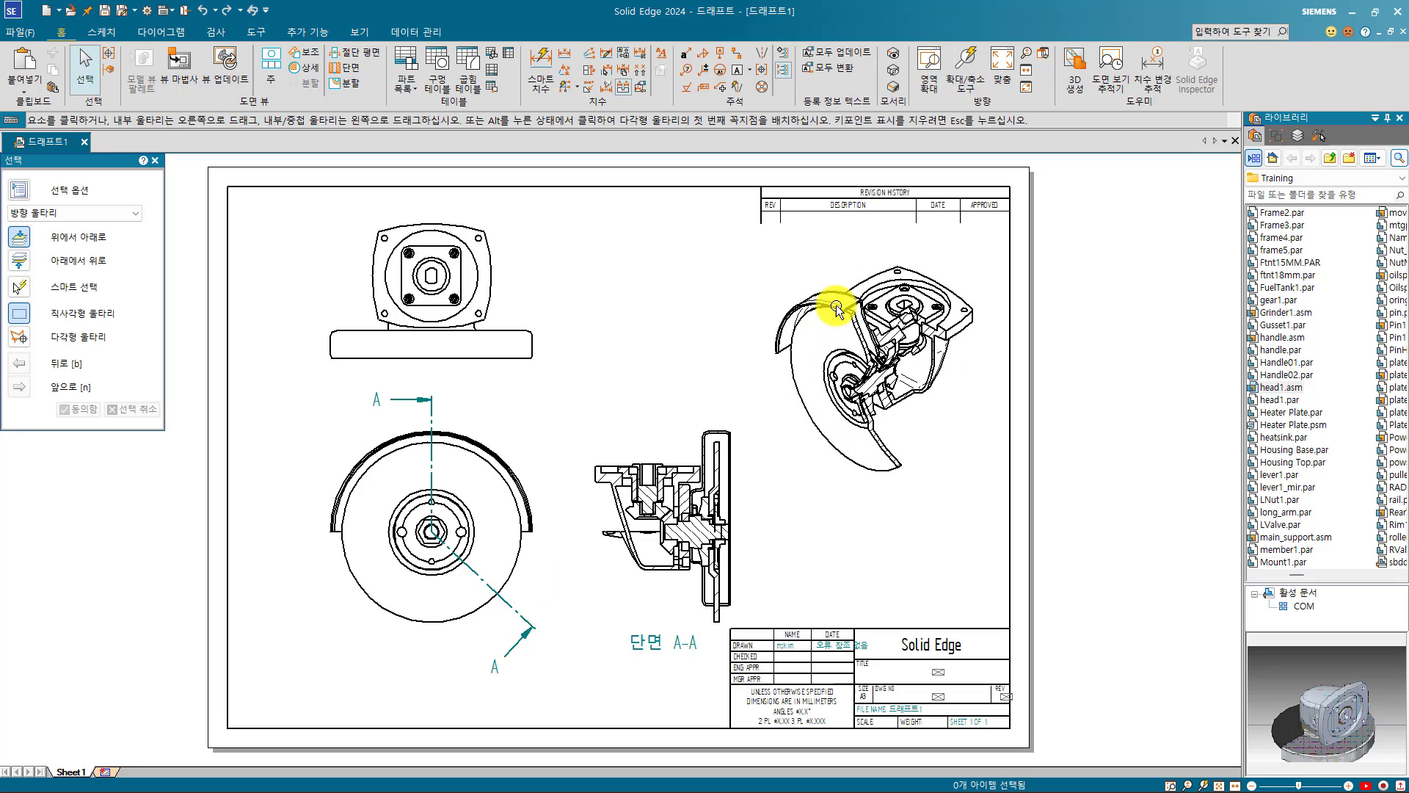
pyautogui.click(589, 397)
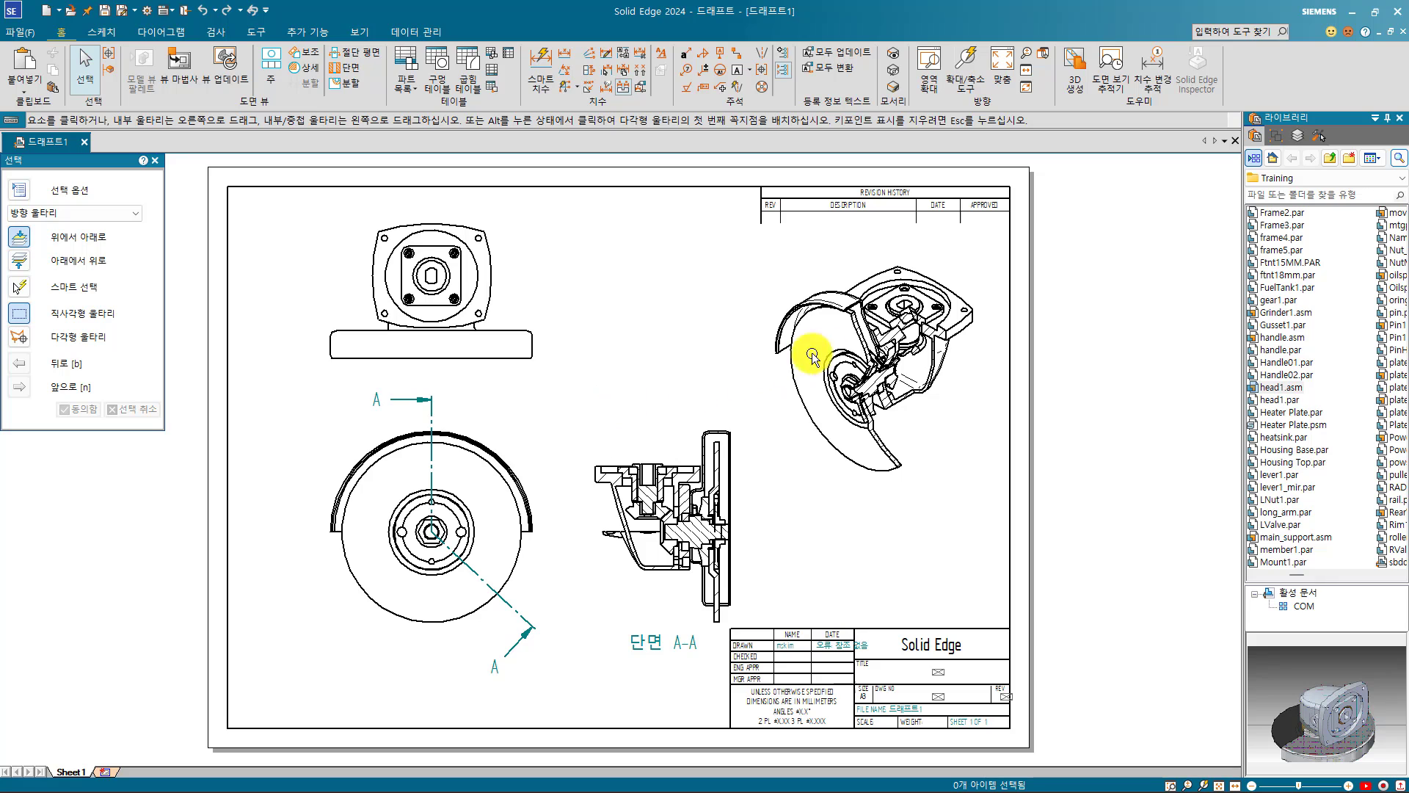
# Show the isometric view's broken-out section profile on the front view.
pyautogui.click(869, 343)
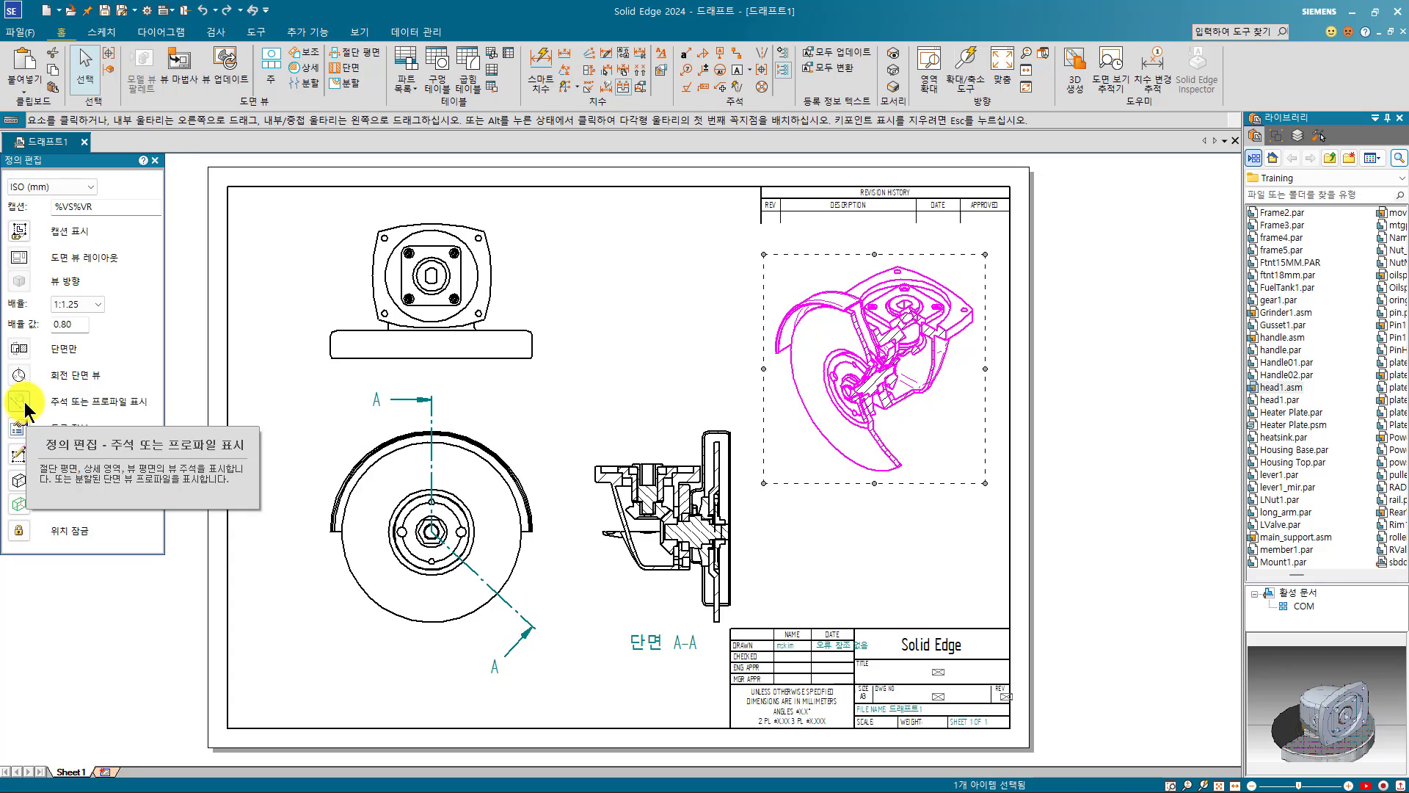
pyautogui.click(24, 404)
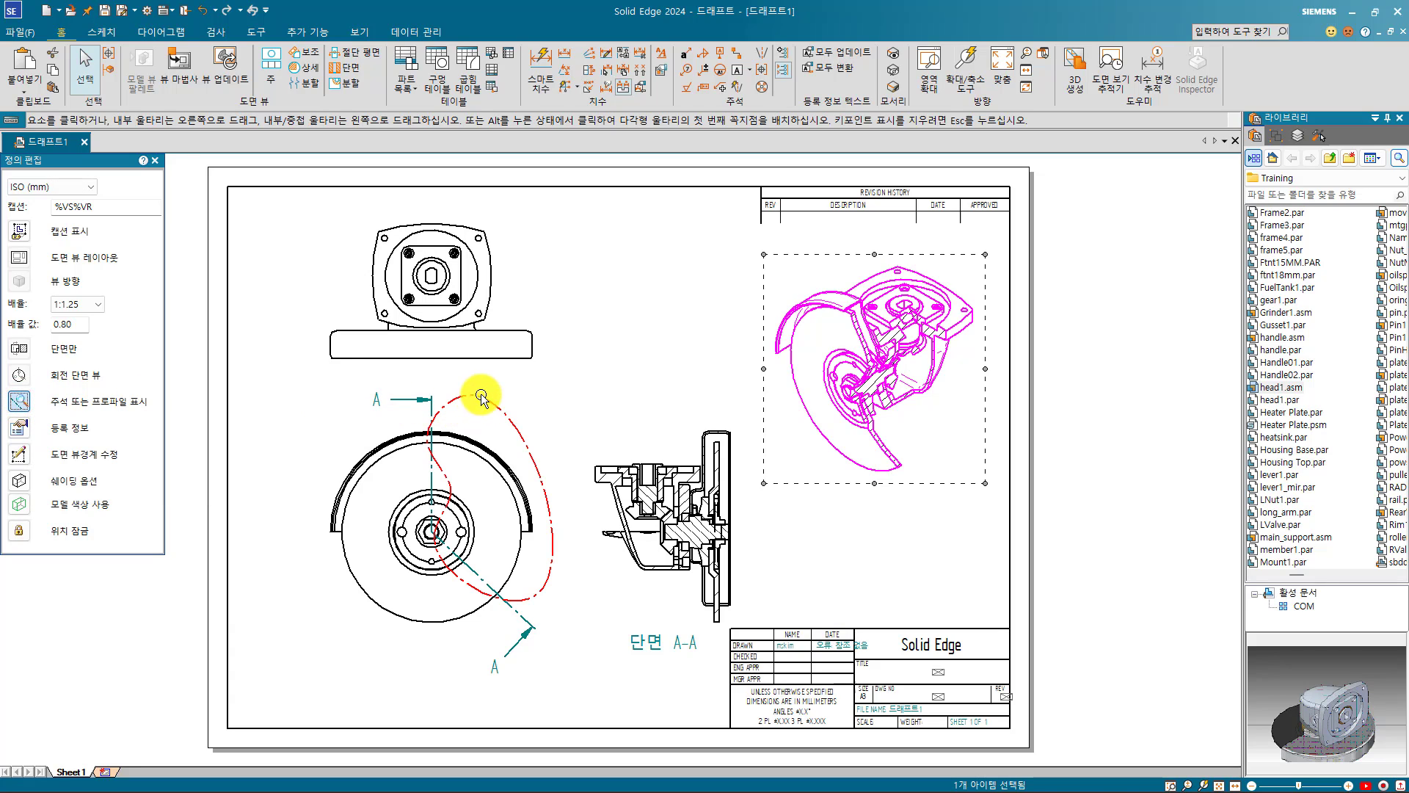
# Set the broken-out section's depth to about 8.475 mm, inside the disc guard in the top view, and update the drawing views.
pyautogui.click(519, 436)
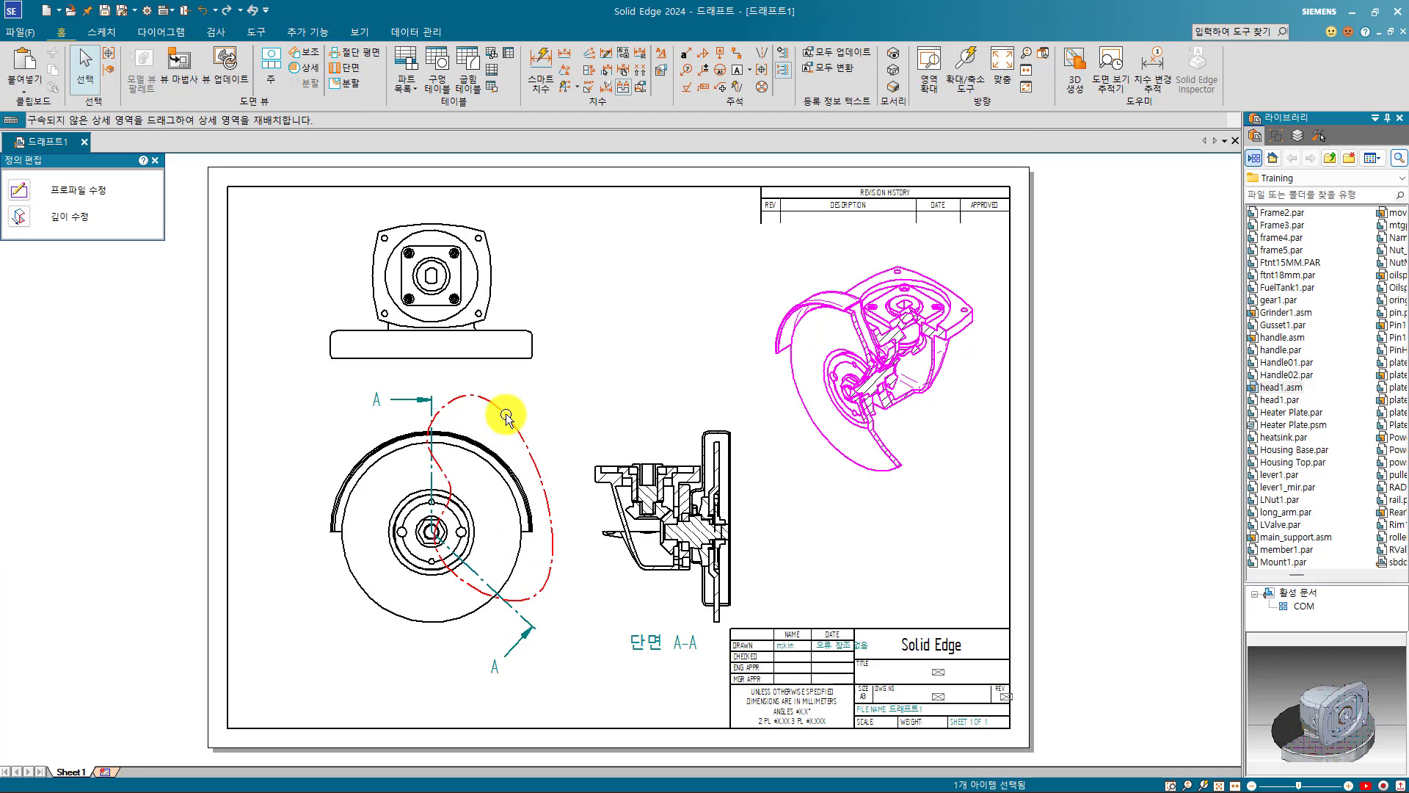
pyautogui.click(20, 217)
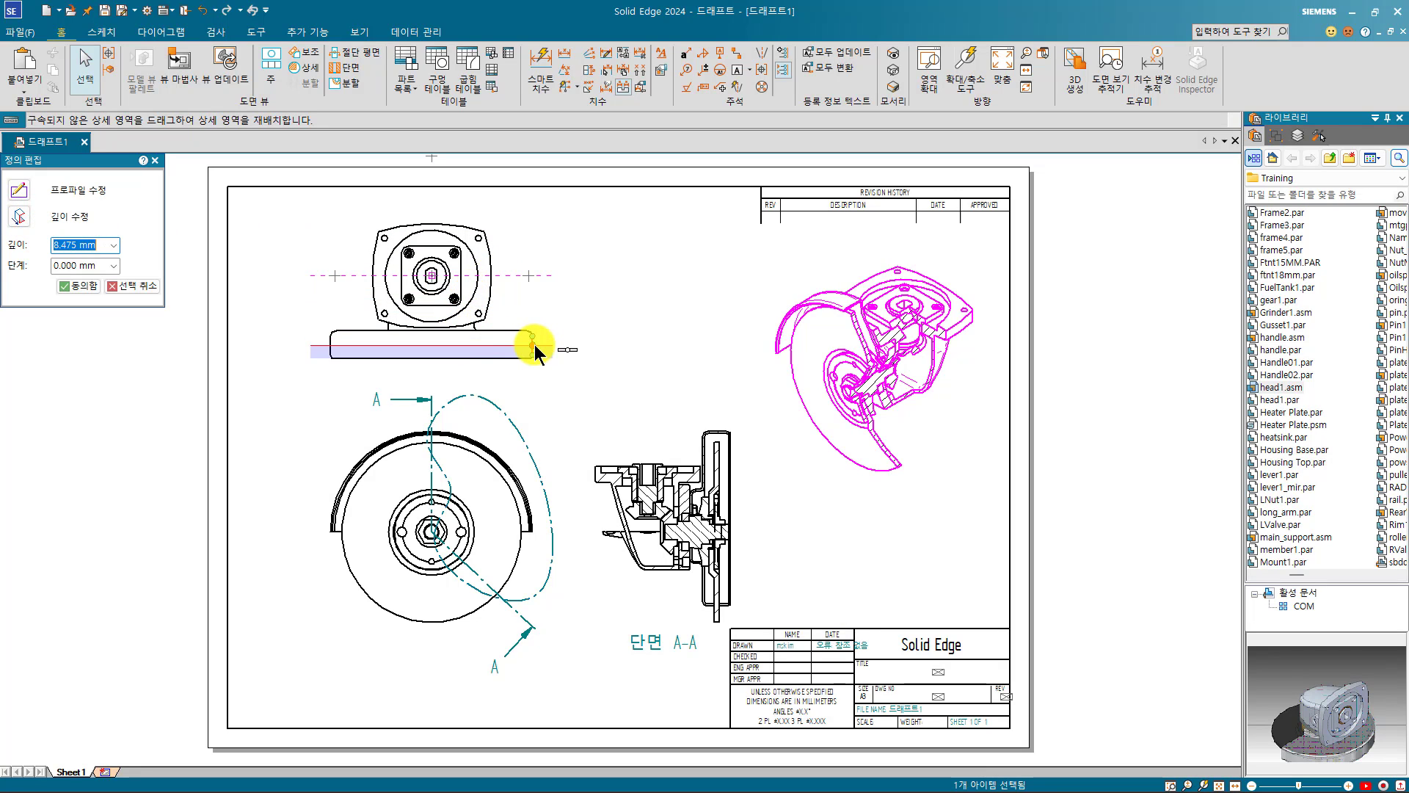
pyautogui.click(534, 345)
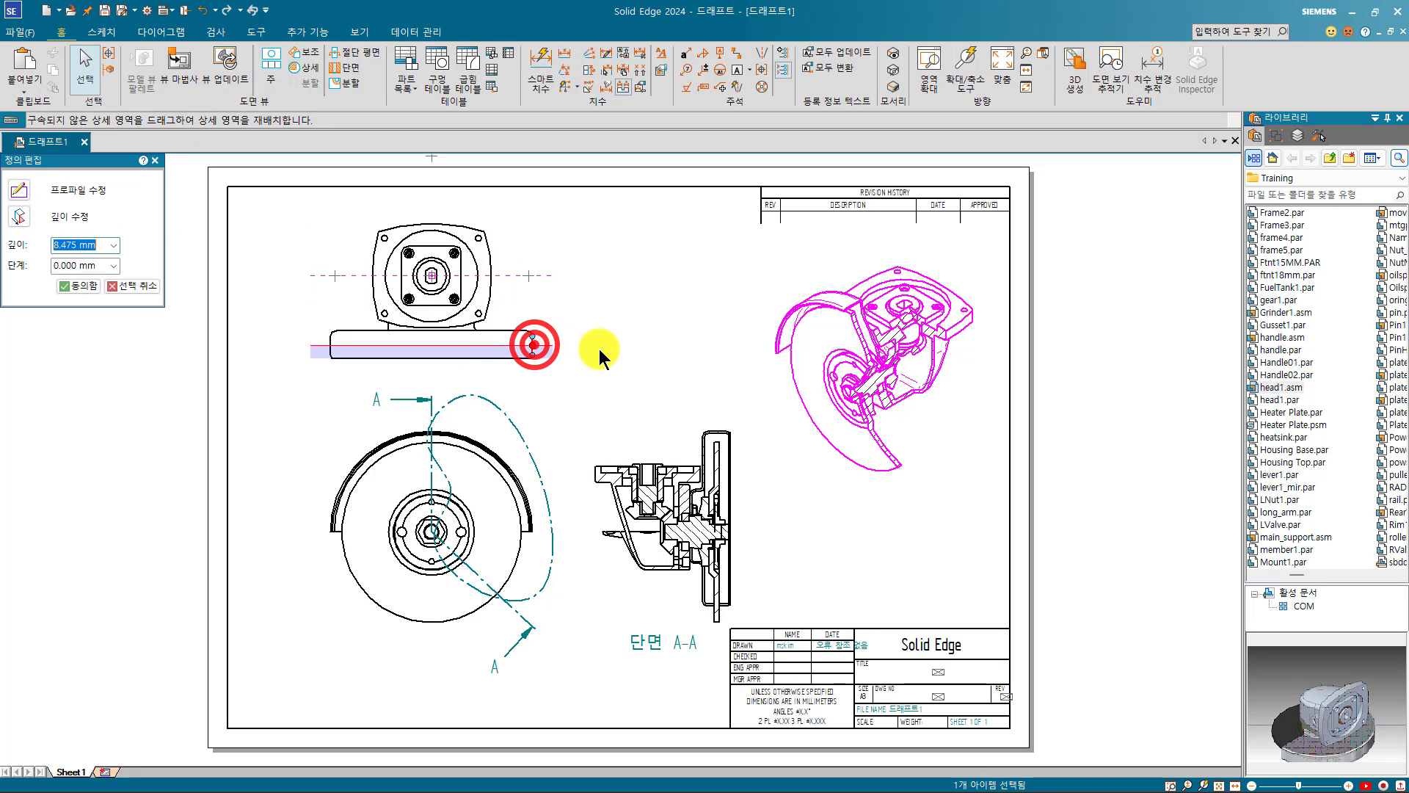
pyautogui.rightClick(695, 356)
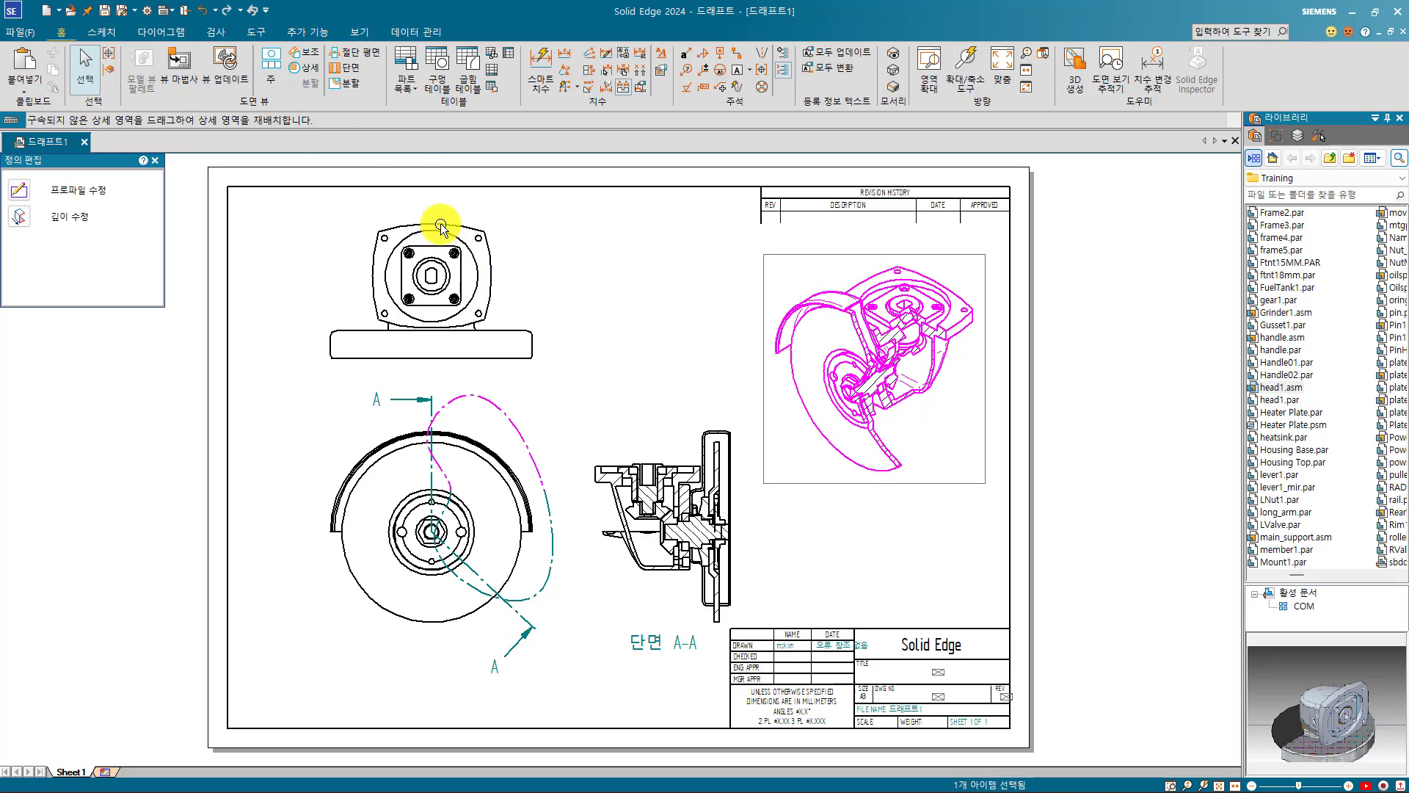
pyautogui.click(226, 66)
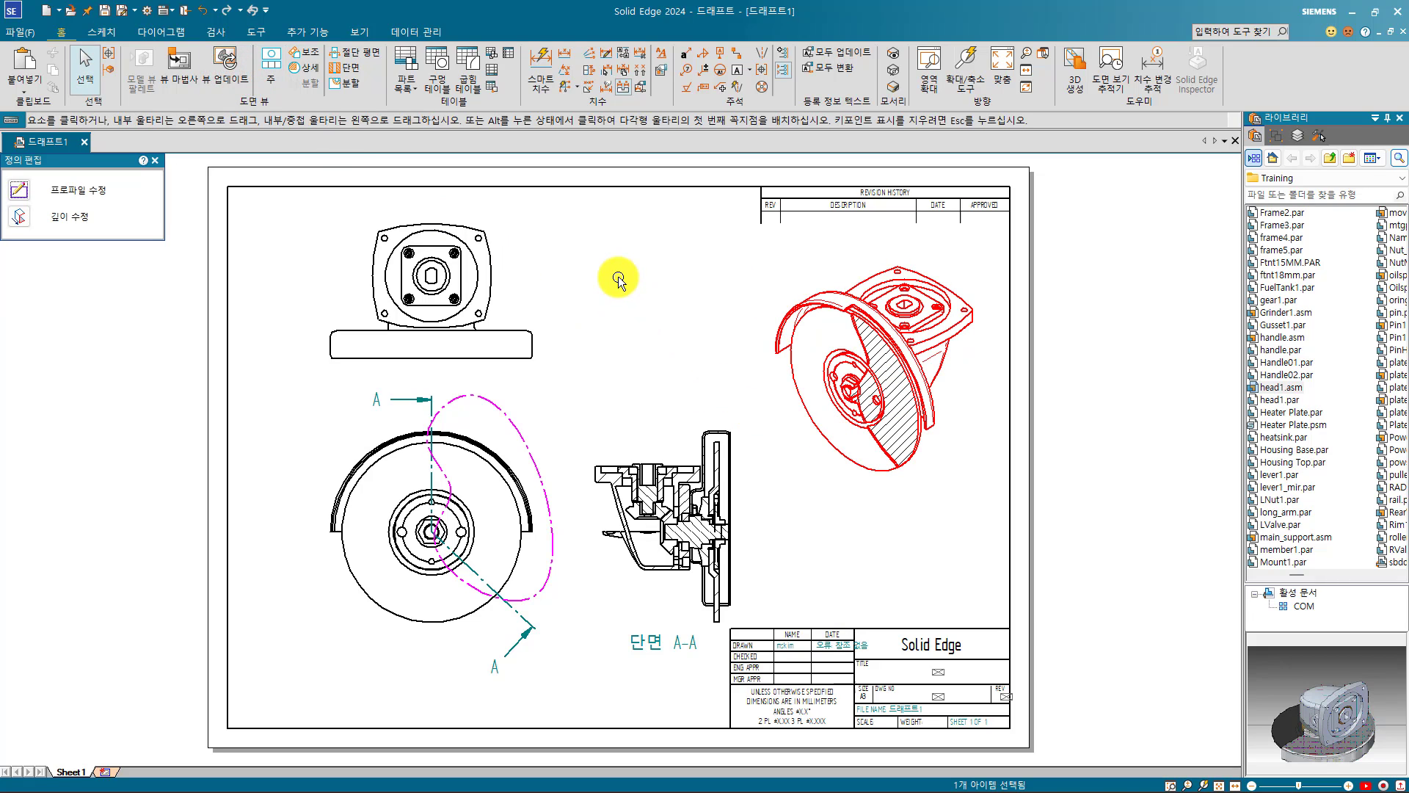
pyautogui.click(644, 301)
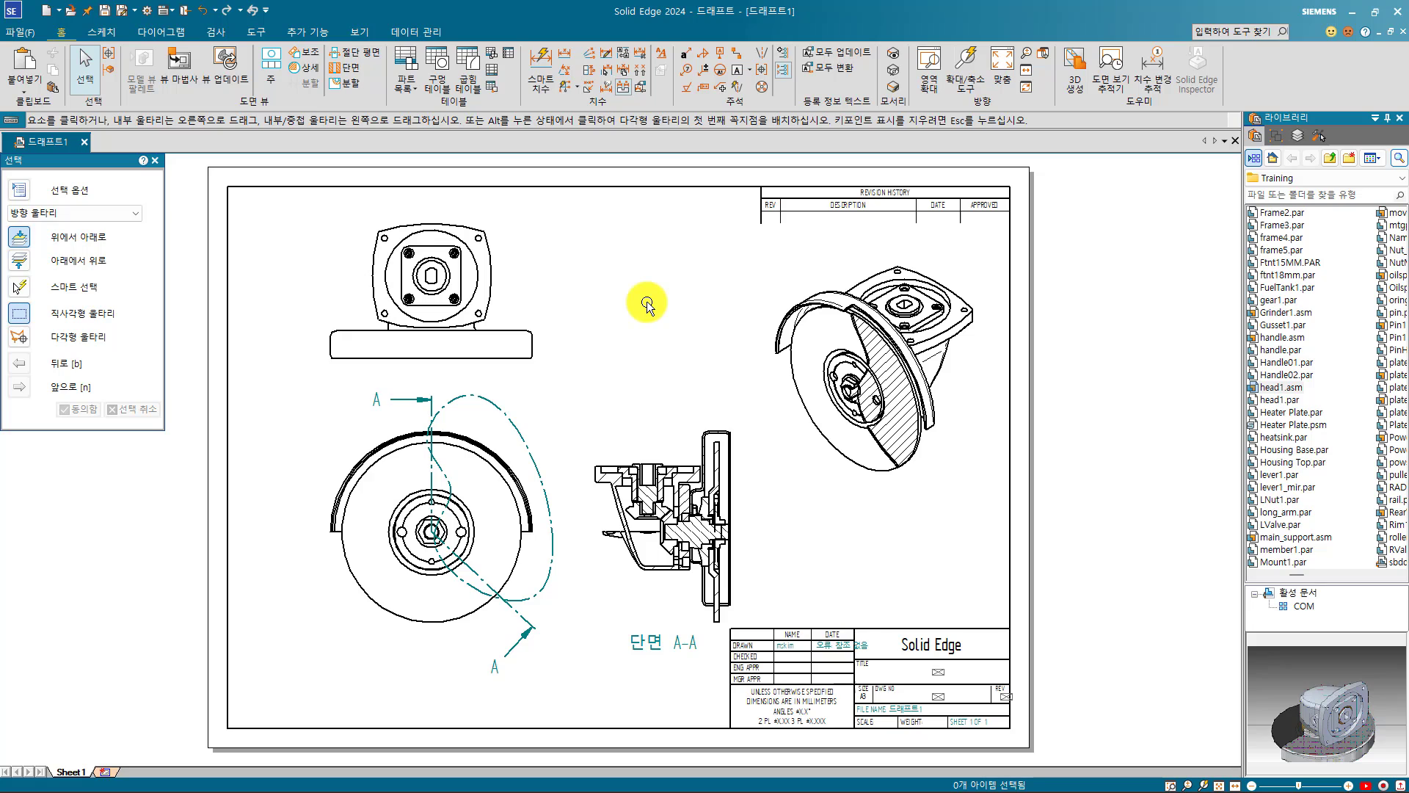